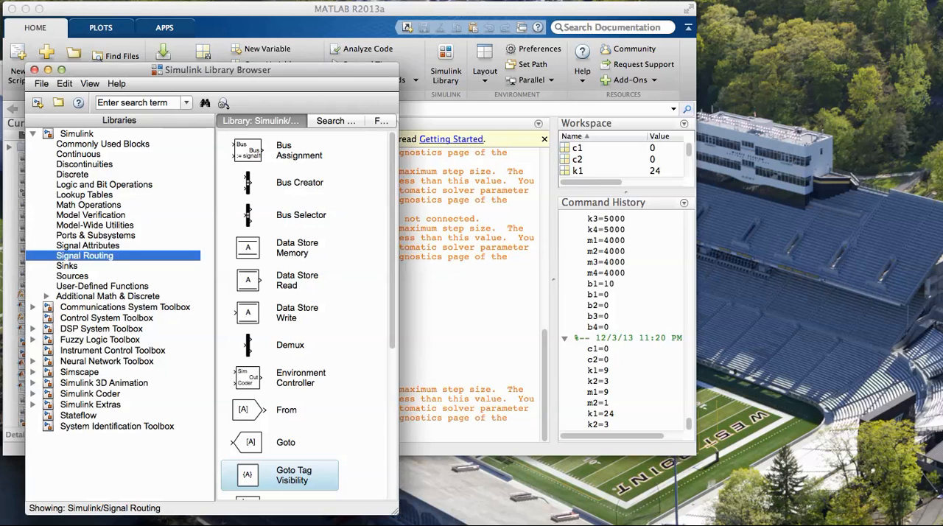
Create a new blank Simulink model
{"action": "left_click", "coordinate": [41, 84]}
{"action": "mouse_move", "coordinate": [53, 99]}
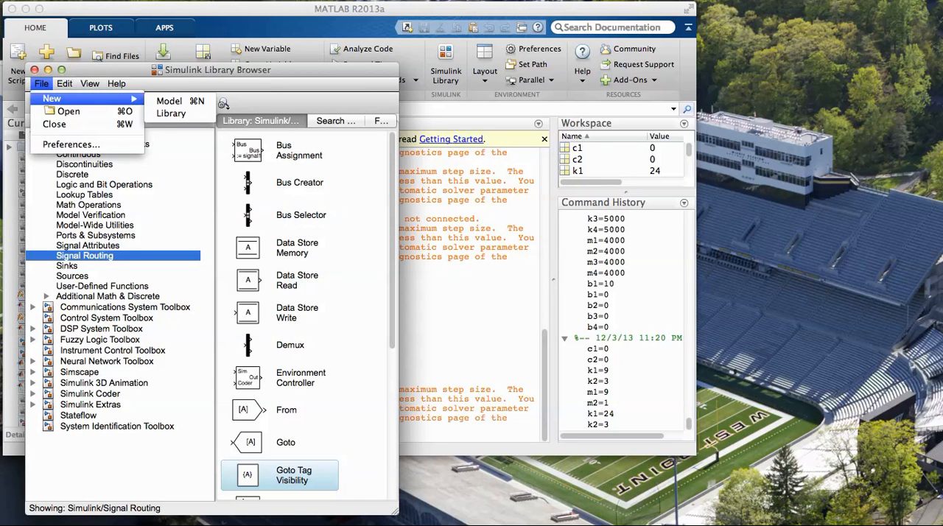
{"action": "left_click", "coordinate": [171, 102]}
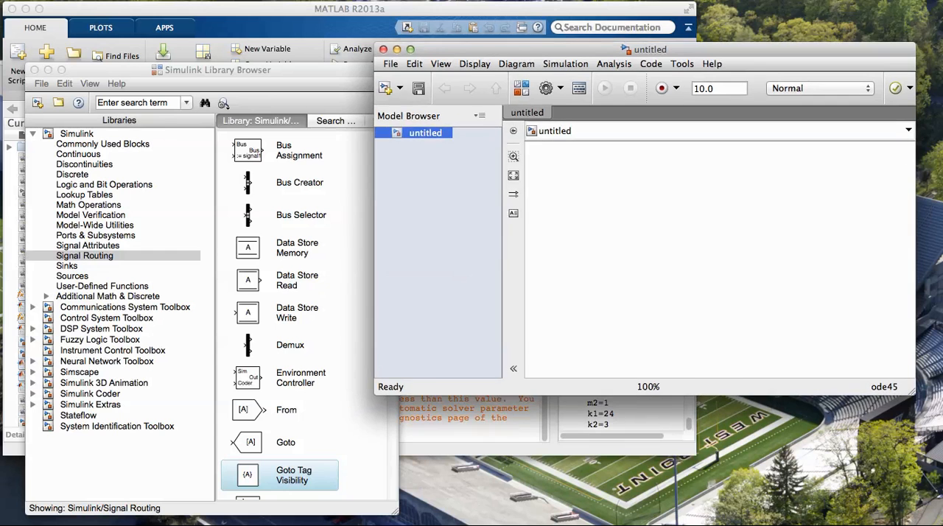
Start saving the model under a new name and choose the folder Documents/EDUCATION/ENME403/Week15
{"action": "left_click", "coordinate": [390, 64]}
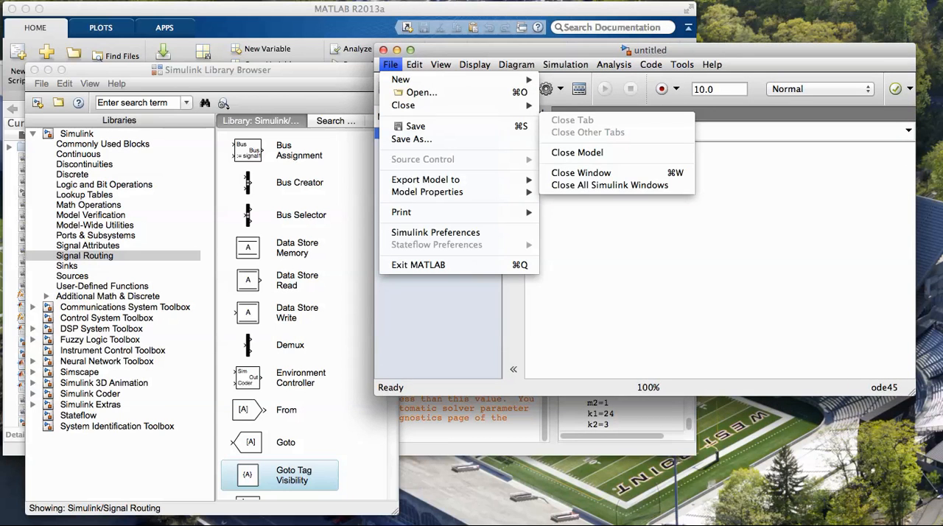
{"action": "left_click", "coordinate": [412, 138]}
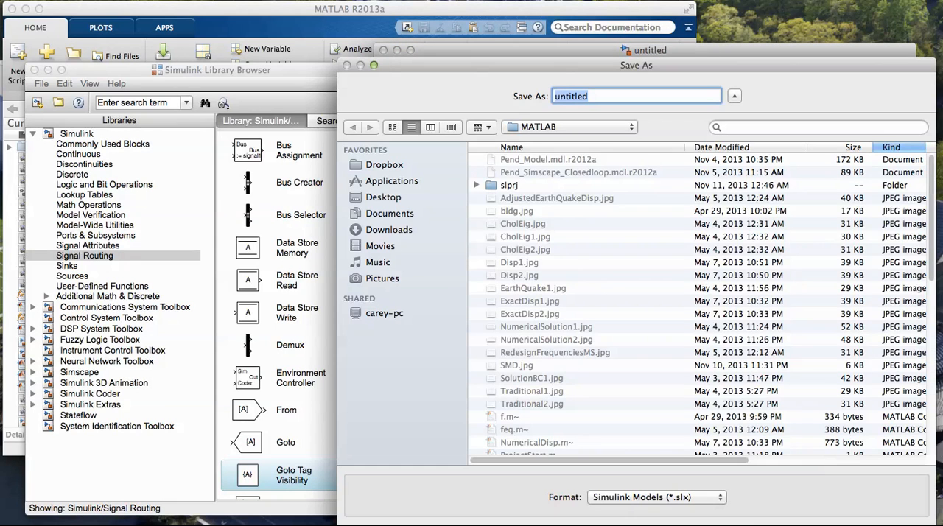
{"action": "left_click", "coordinate": [391, 213]}
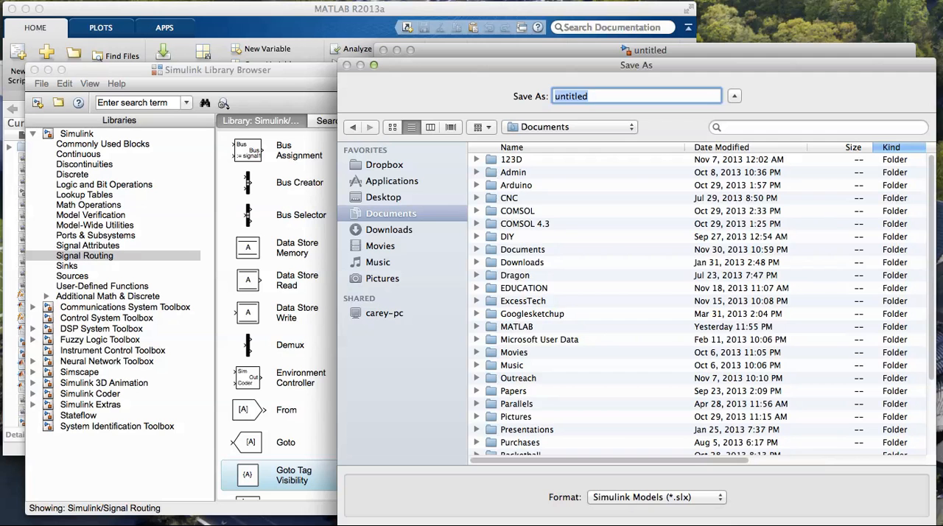
{"action": "double_click", "coordinate": [524, 288]}
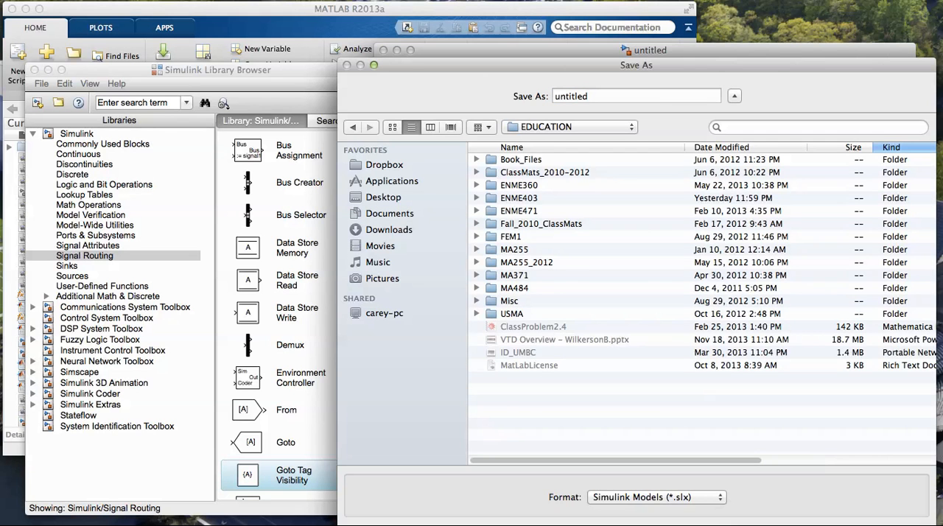
{"action": "double_click", "coordinate": [520, 199]}
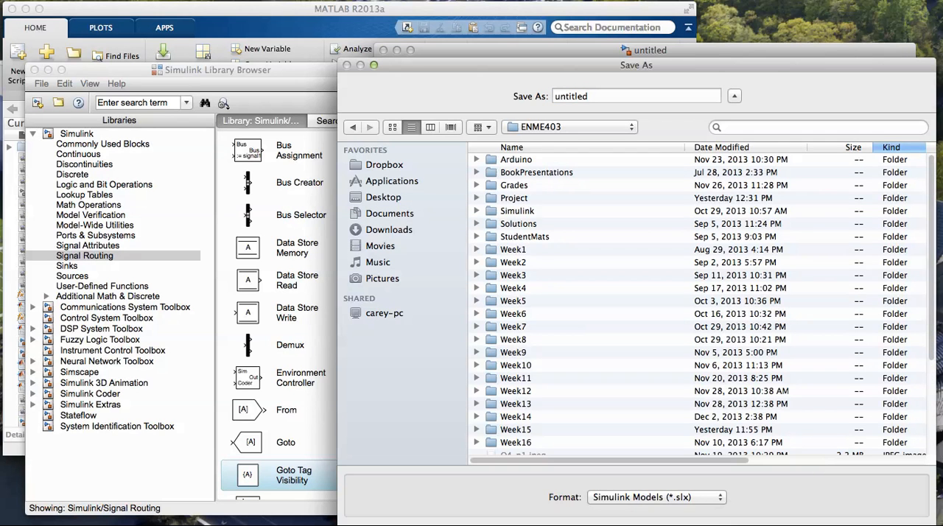
{"action": "double_click", "coordinate": [516, 430]}
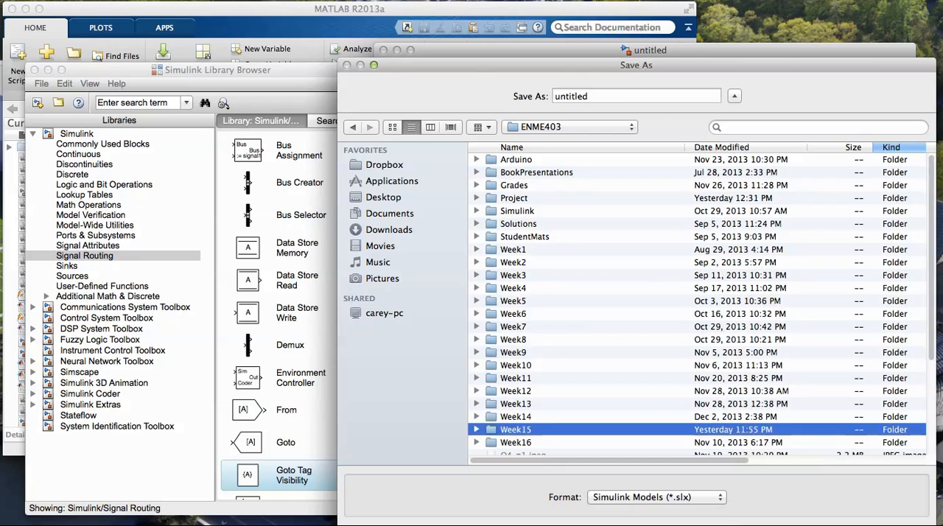
Try to save the model under the name 2DOFSYS
{"action": "left_click", "coordinate": [589, 96]}
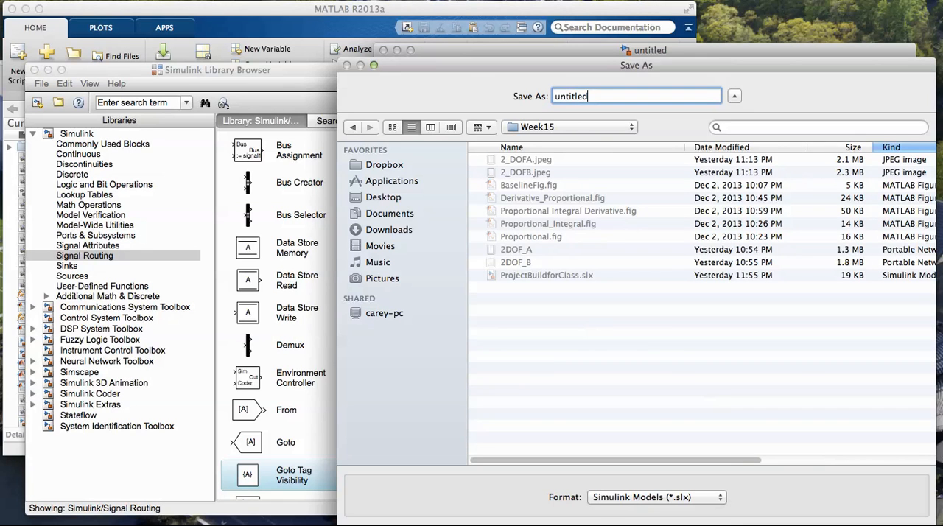
{"action": "type", "text": "2DOFSys"}
{"action": "left_click_drag", "start_coordinate": [588, 96], "coordinate": [555, 96]}
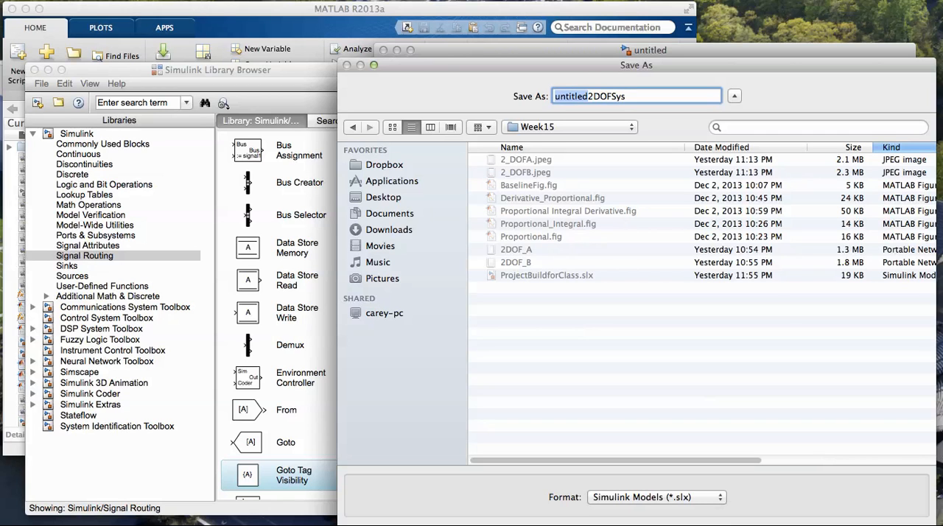
{"action": "key", "text": "BackSpace"}
{"action": "left_click", "coordinate": [593, 96]}
{"action": "key", "text": "BackSpace"}
{"action": "key", "text": "BackSpace"}
{"action": "type", "text": "YS"}
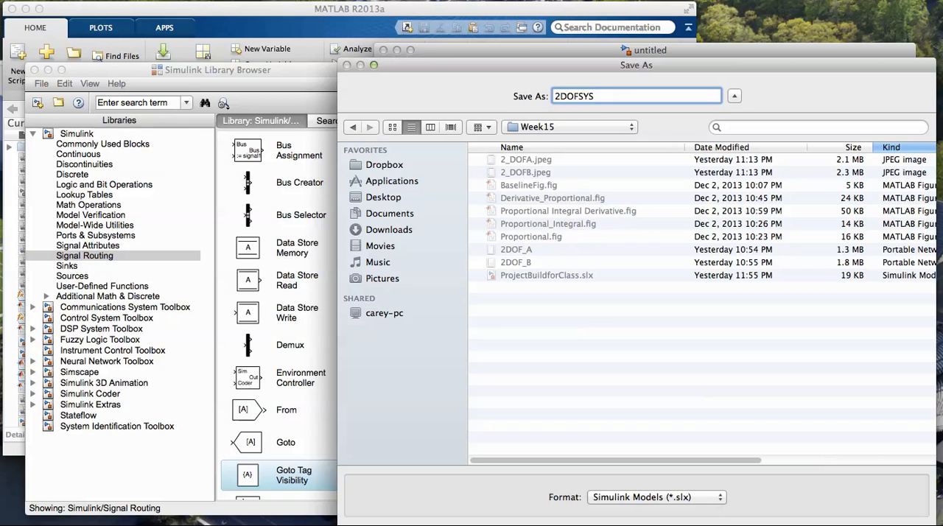
{"action": "left_click_drag", "start_coordinate": [636, 64], "coordinate": [582, 54]}
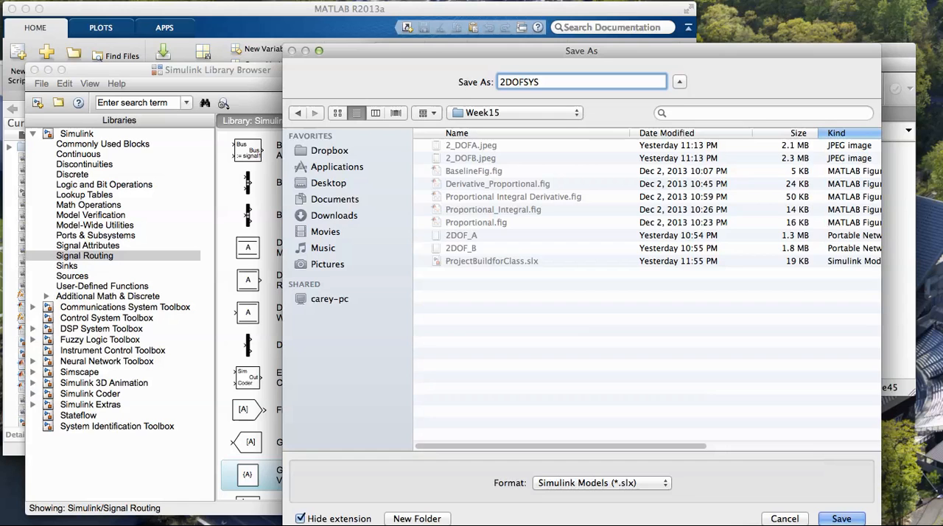
{"action": "key", "text": "Return"}
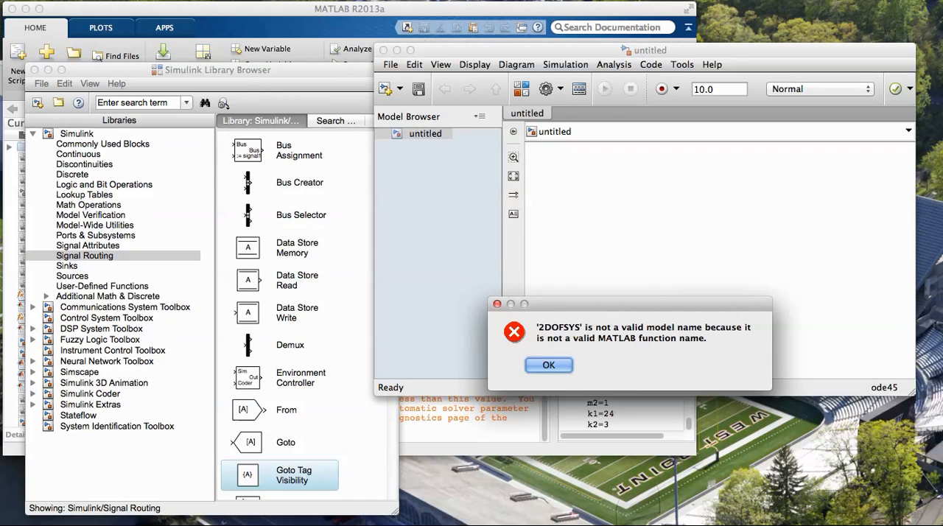
{"action": "key", "text": "Return"}
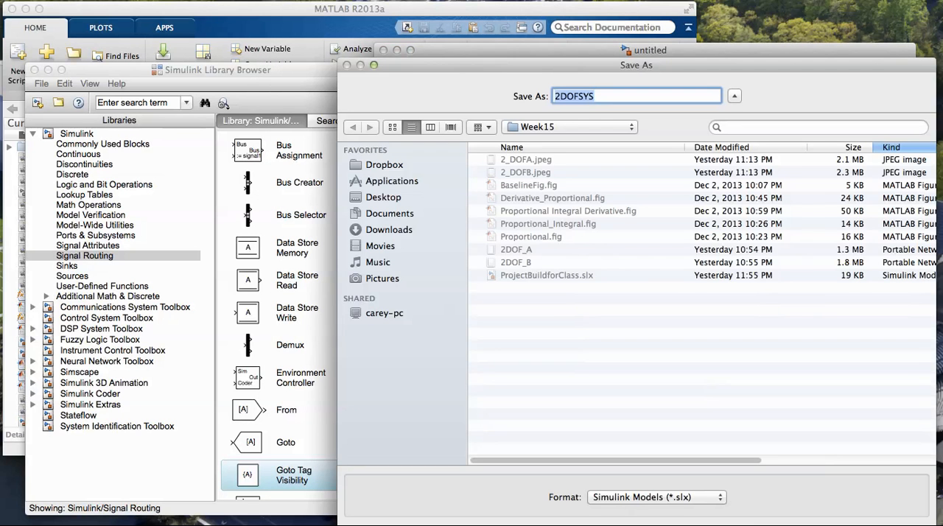
Save the model as MultiDOF_SYS in the Week15 folder
{"action": "left_click", "coordinate": [561, 96]}
{"action": "key", "text": "BackSpace"}
{"action": "type", "text": "Multi"}
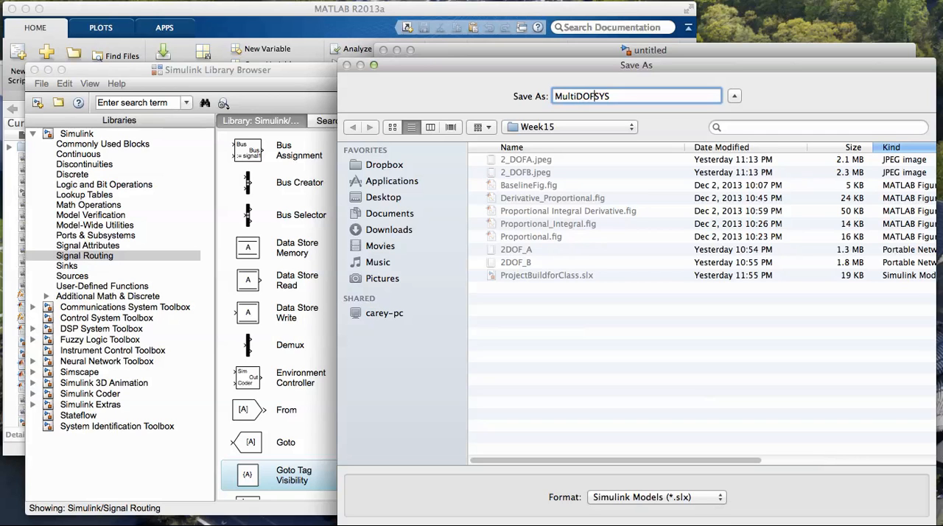
{"action": "type", "text": "_"}
{"action": "left_click_drag", "start_coordinate": [637, 65], "coordinate": [617, 45]}
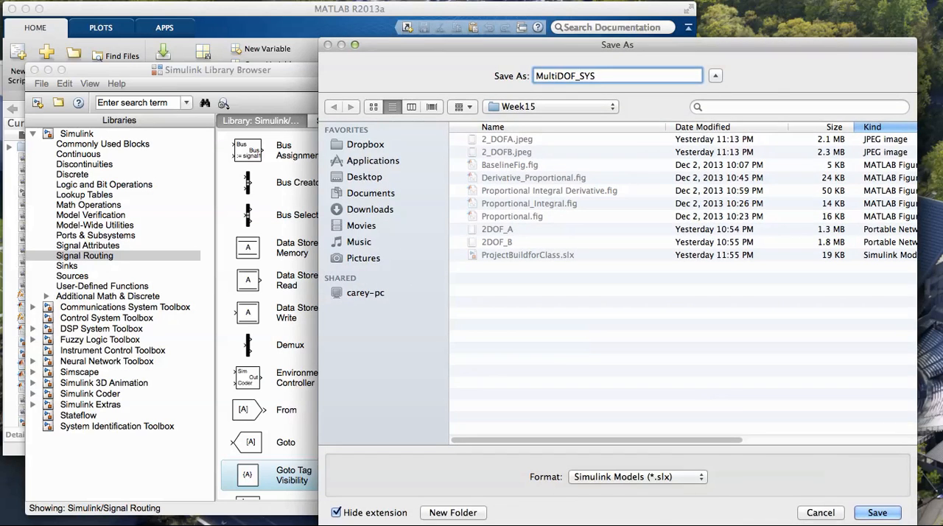
{"action": "key", "text": "Return"}
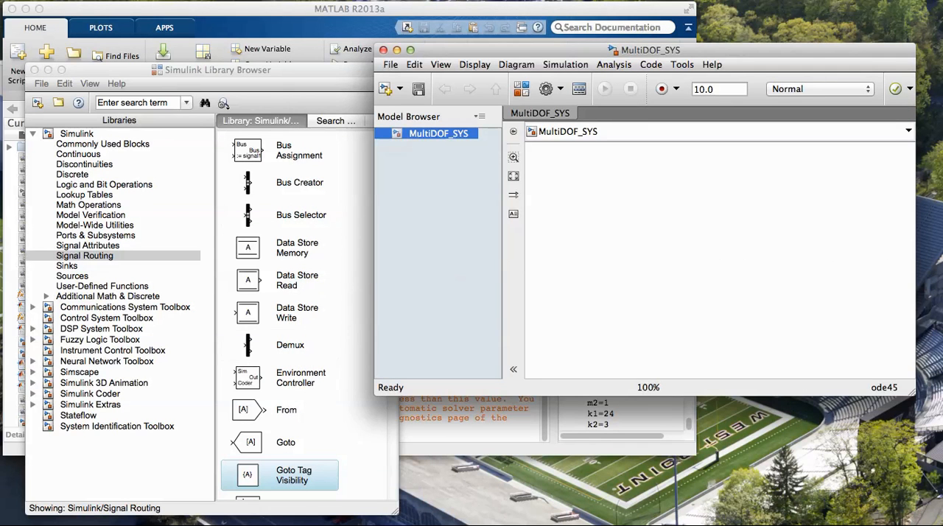
Add two Integrator blocks from the Continuous library connected in series, and enlarge the model window
{"action": "left_click", "coordinate": [79, 154]}
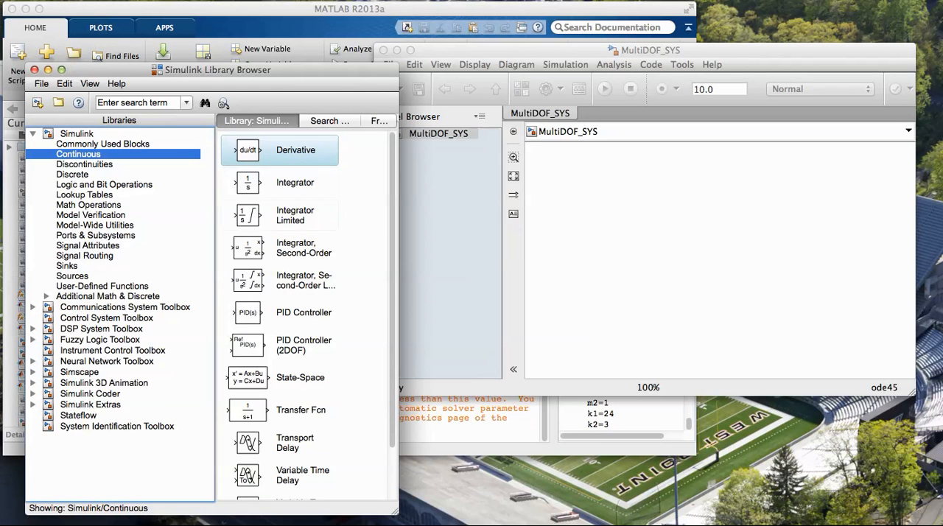
{"action": "left_click", "coordinate": [248, 183]}
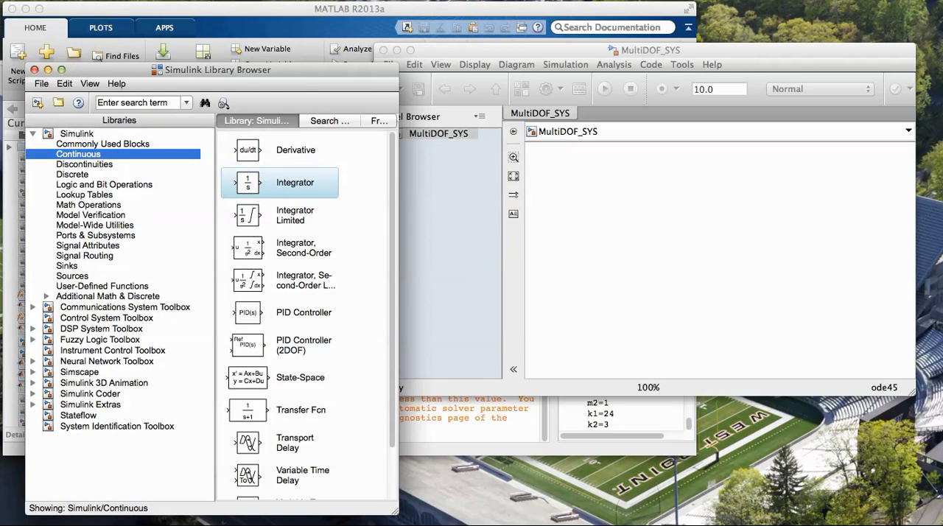
{"action": "left_click_drag", "start_coordinate": [248, 182], "coordinate": [654, 186]}
{"action": "left_click", "coordinate": [248, 183]}
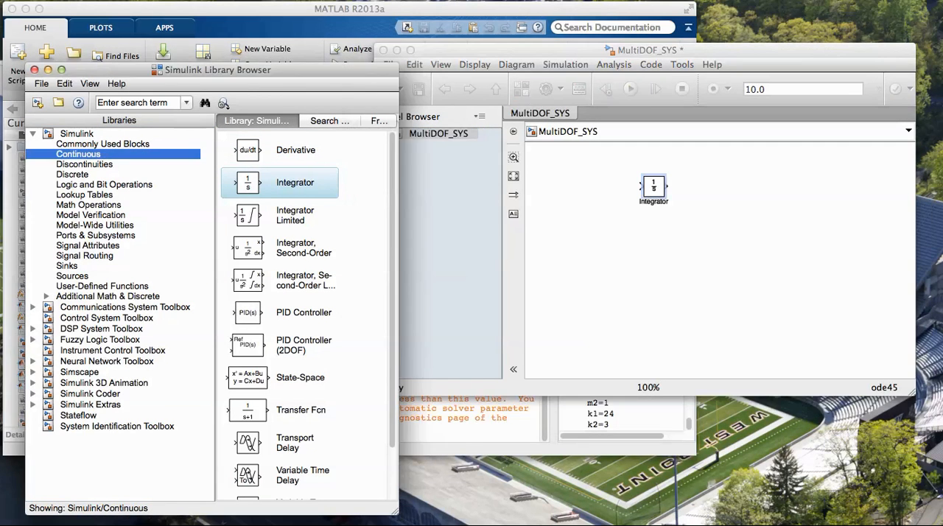
{"action": "left_click_drag", "start_coordinate": [248, 182], "coordinate": [690, 187]}
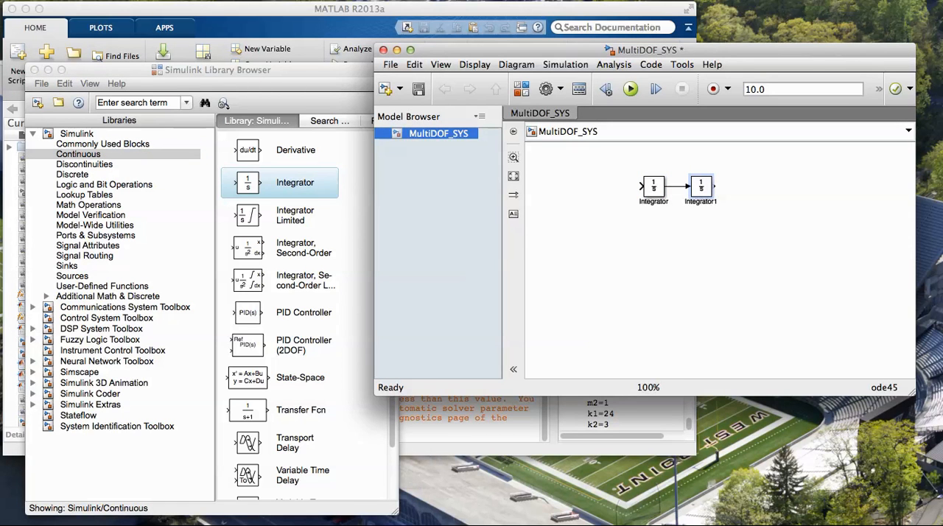
{"action": "left_click_drag", "start_coordinate": [914, 393], "coordinate": [932, 489]}
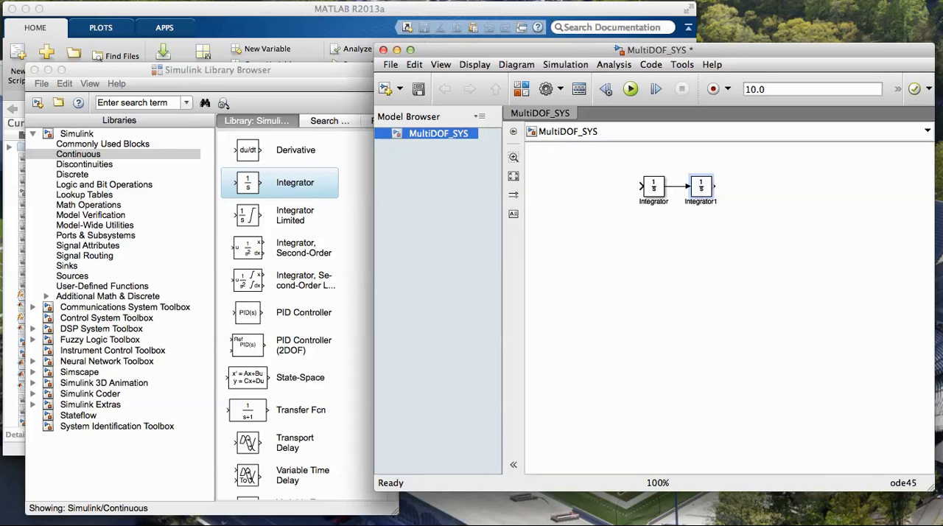
Add a Gain block from the Math Operations library, flip it to face left, and place it beneath the first integrator
{"action": "left_click", "coordinate": [88, 205]}
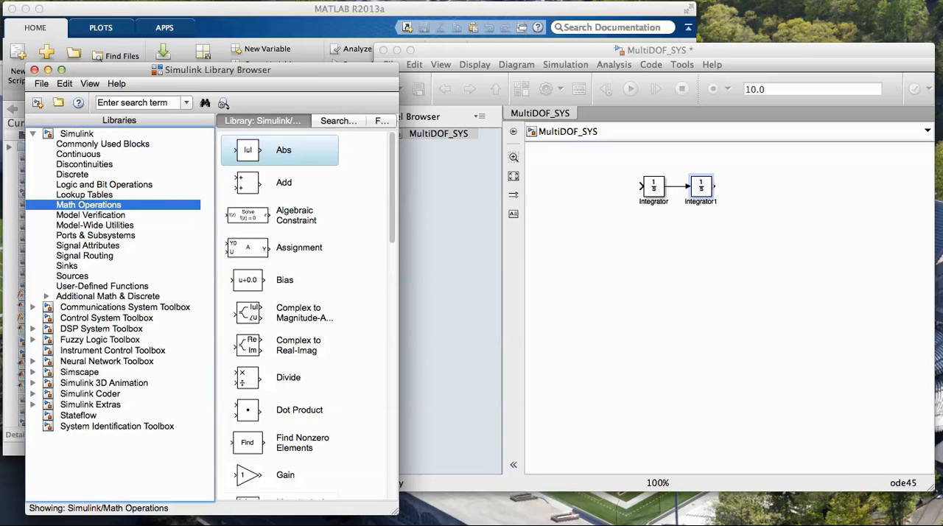
{"action": "left_click_drag", "start_coordinate": [248, 474], "coordinate": [674, 241]}
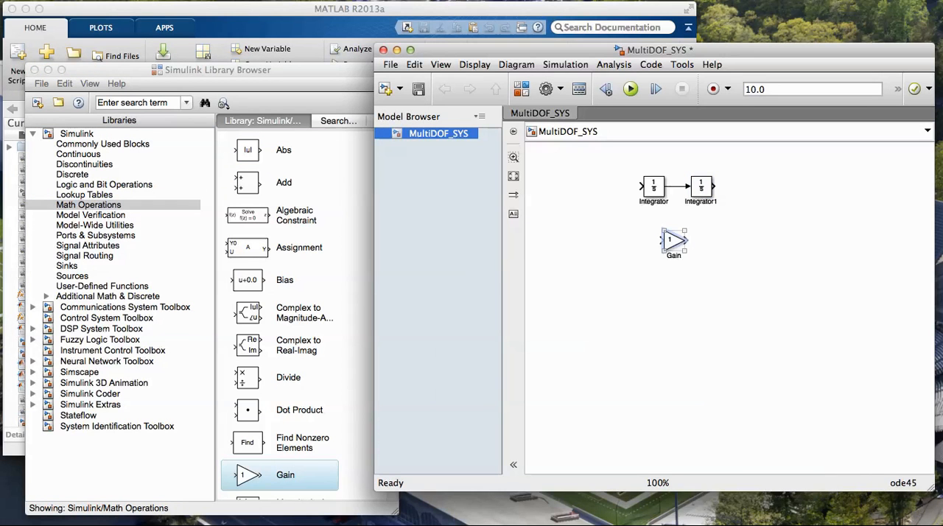
{"action": "right_click", "coordinate": [673, 240]}
{"action": "mouse_move", "coordinate": [700, 406]}
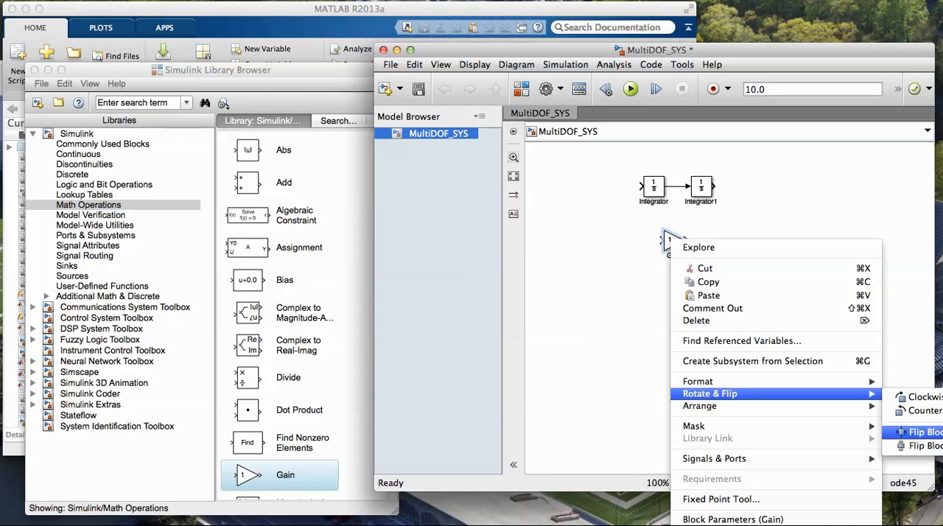
{"action": "left_click", "coordinate": [922, 445]}
{"action": "left_click_drag", "start_coordinate": [663, 231], "coordinate": [654, 223]}
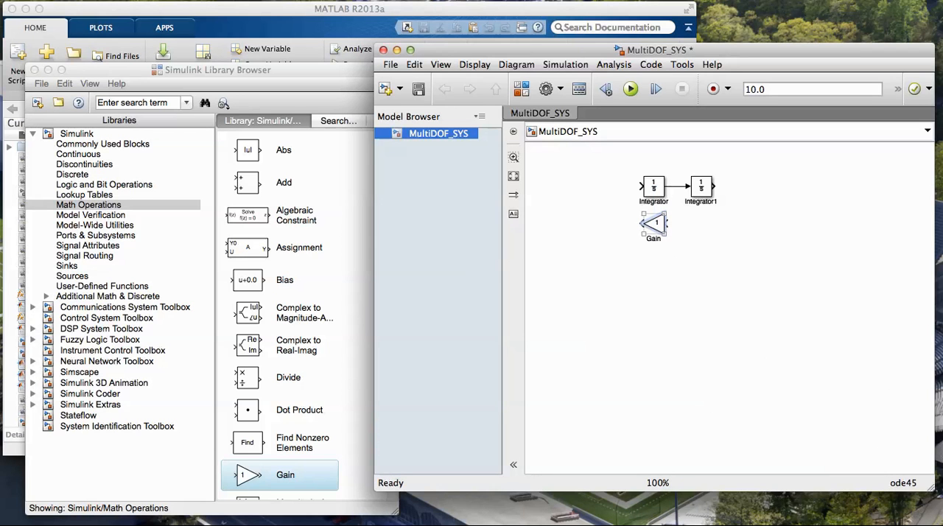
Paste three copies of the flipped Gain block and spread them out below the integrators
{"action": "key", "text": "super+v"}
{"action": "key", "text": "super+v"}
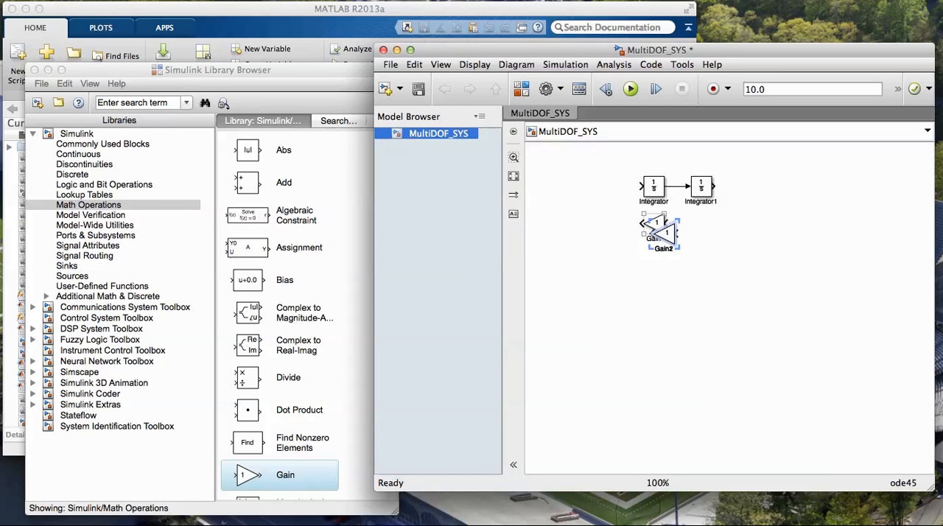
{"action": "left_click_drag", "start_coordinate": [667, 234], "coordinate": [667, 267]}
{"action": "key", "text": "super+v"}
{"action": "left_click_drag", "start_coordinate": [702, 234], "coordinate": [720, 281]}
{"action": "left_click_drag", "start_coordinate": [765, 245], "coordinate": [777, 262]}
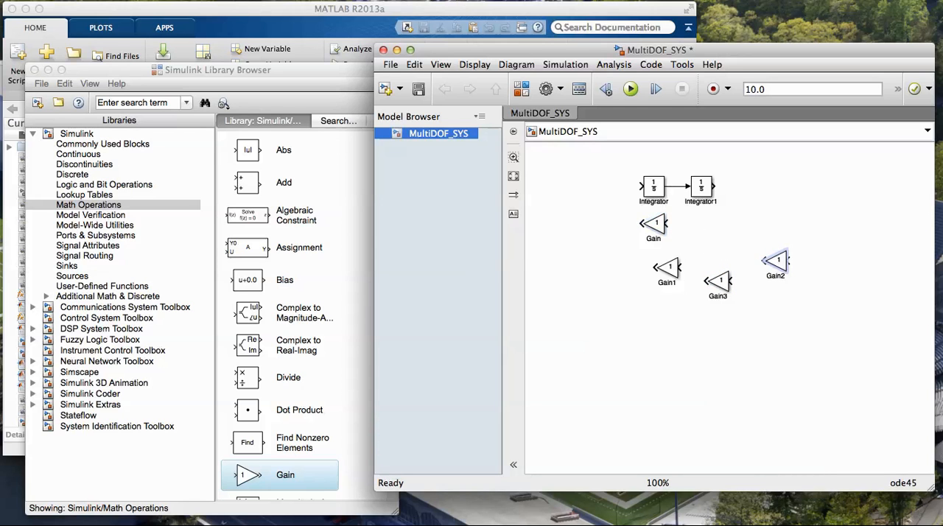
{"action": "left_click_drag", "start_coordinate": [667, 268], "coordinate": [654, 219]}
{"action": "left_click", "coordinate": [654, 224]}
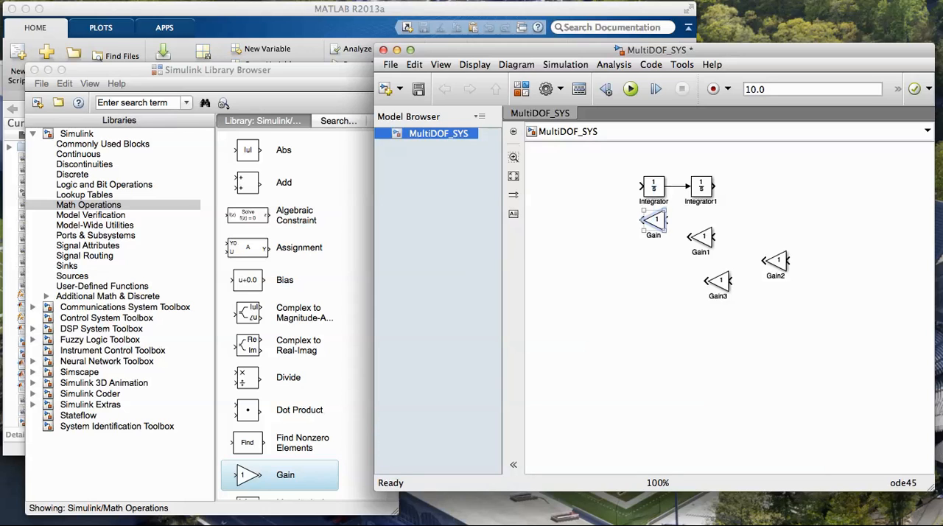
Set the gain of the block beneath the first integrator to c1+c2
{"action": "double_click", "coordinate": [654, 220]}
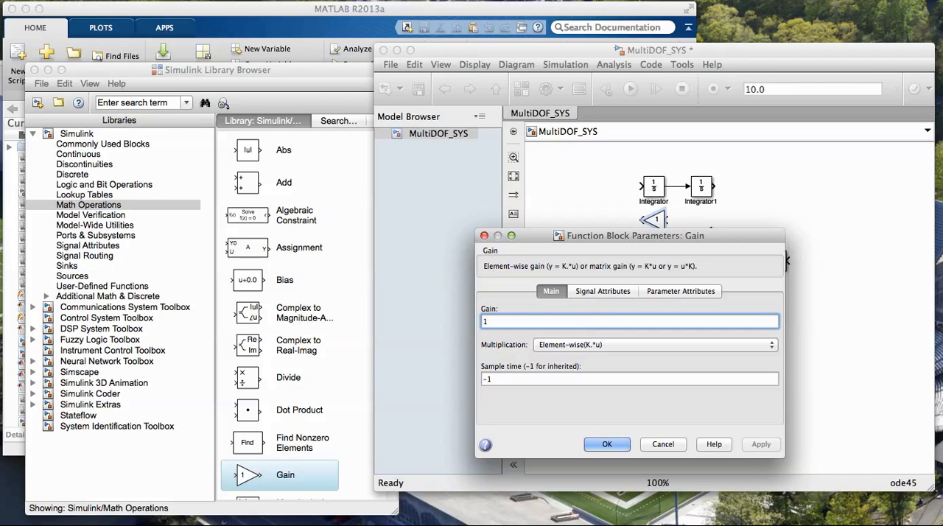
{"action": "type", "text": "c1+c2"}
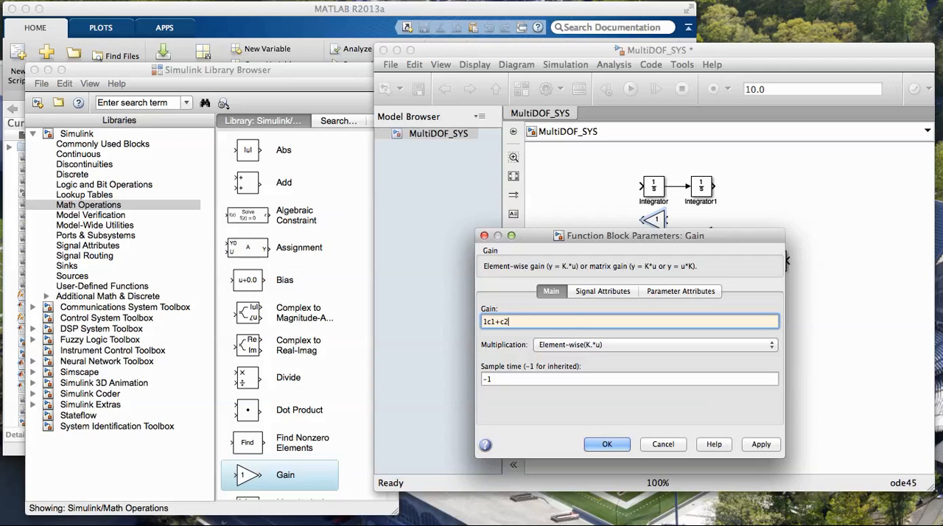
{"action": "key", "text": "super+a"}
{"action": "left_click", "coordinate": [487, 321]}
{"action": "key", "text": "Return"}
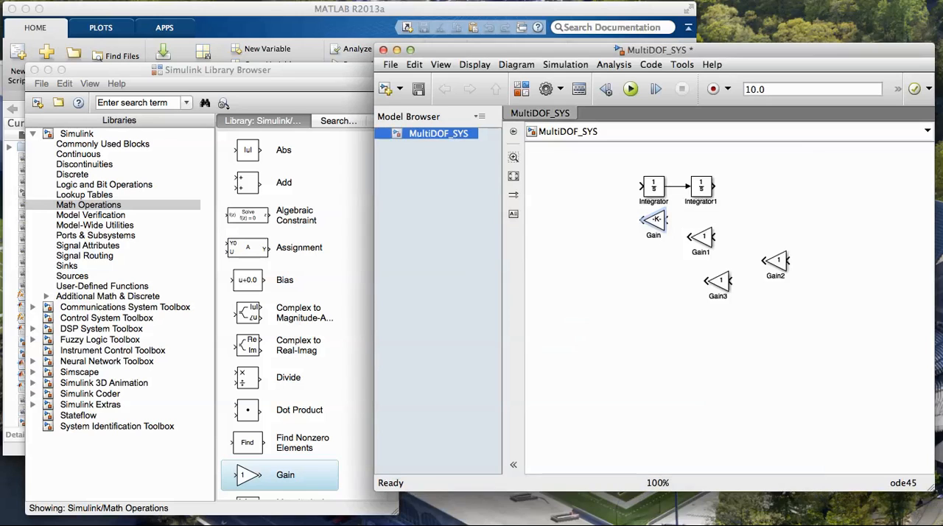
Rename that gain block c1+c2 and connect its input to the line between the two integrators
{"action": "double_click", "coordinate": [654, 235]}
{"action": "type", "text": "c1+c2"}
{"action": "key", "text": "Escape"}
{"action": "left_click_drag", "start_coordinate": [667, 220], "coordinate": [678, 186]}
Set the gain of Gain1 to k1+k2 and connect its input to an output line drawn from the second integrator
{"action": "left_click", "coordinate": [702, 238]}
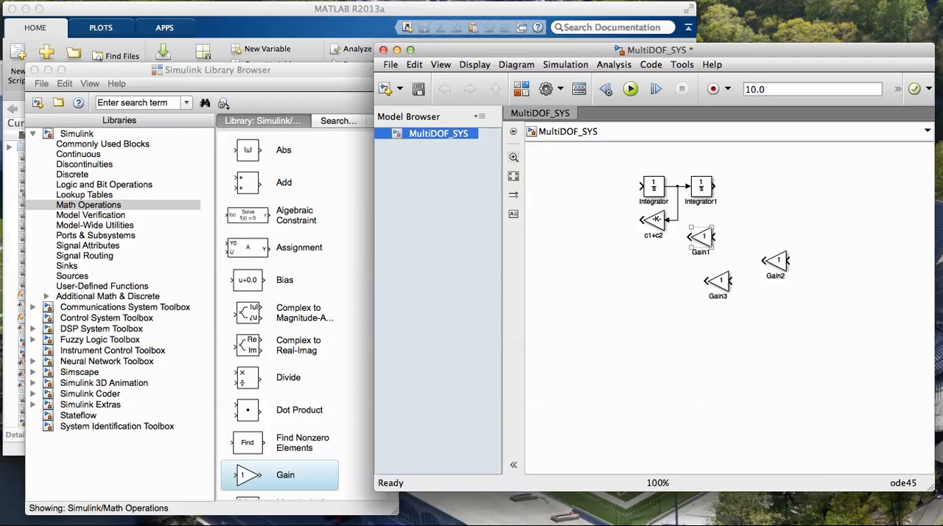
{"action": "mouse_move", "coordinate": [702, 238]}
{"action": "left_mouse_down"}
{"action": "mouse_move", "coordinate": [682, 236]}
{"action": "mouse_move", "coordinate": [695, 243]}
{"action": "left_mouse_up"}
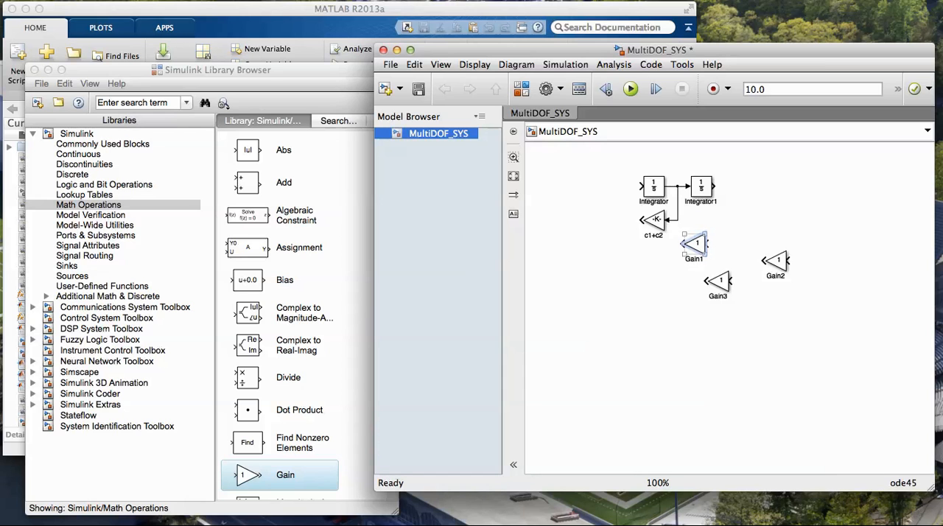
{"action": "double_click", "coordinate": [695, 244]}
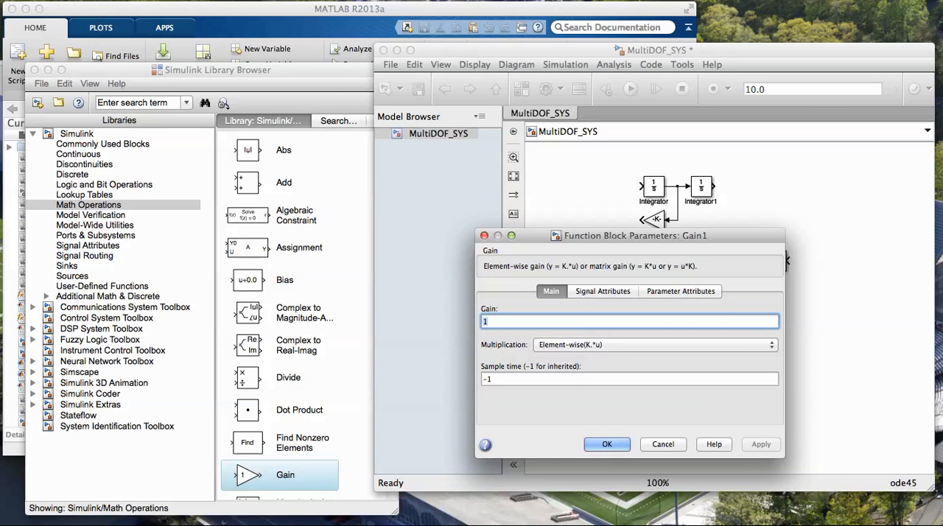
{"action": "type", "text": "k1+k2"}
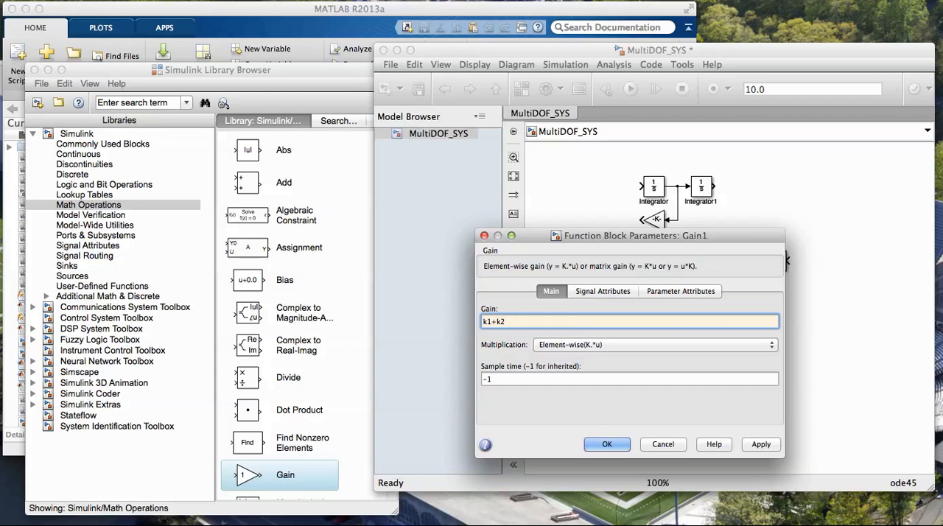
{"action": "key", "text": "Return"}
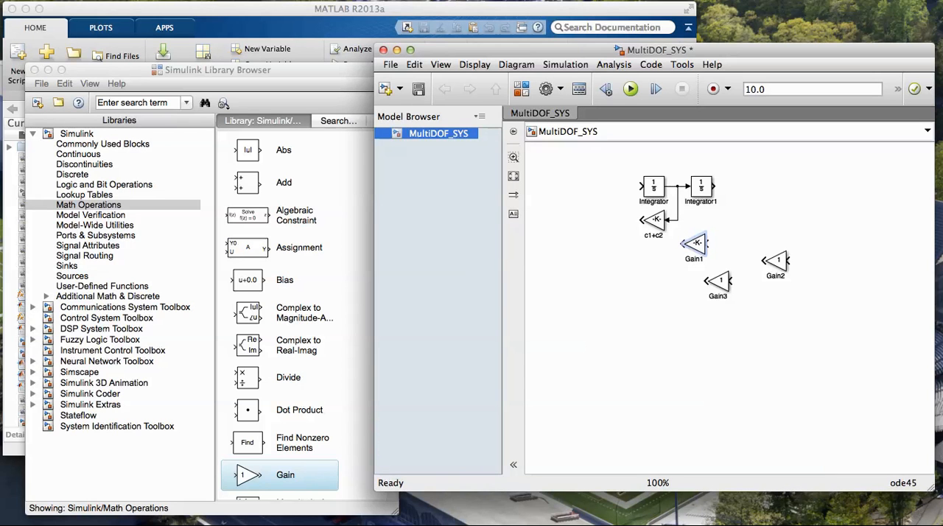
{"action": "left_click_drag", "start_coordinate": [714, 185], "coordinate": [763, 185]}
{"action": "left_click_drag", "start_coordinate": [707, 244], "coordinate": [733, 186]}
Move Gain3 to the lower part of the diagram and place Gain2 beneath the c1+c2 block
{"action": "left_click", "coordinate": [720, 281]}
{"action": "left_click_drag", "start_coordinate": [719, 281], "coordinate": [643, 322]}
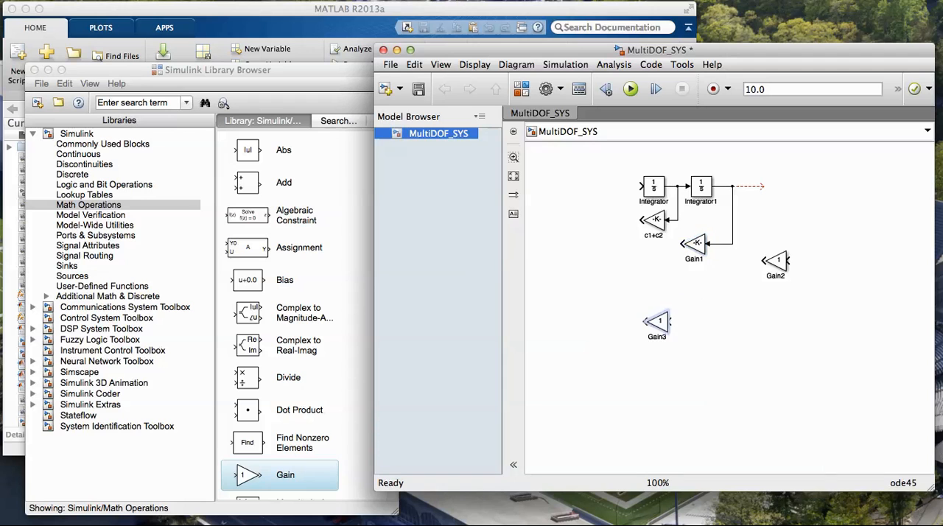
{"action": "left_click_drag", "start_coordinate": [775, 260], "coordinate": [653, 271]}
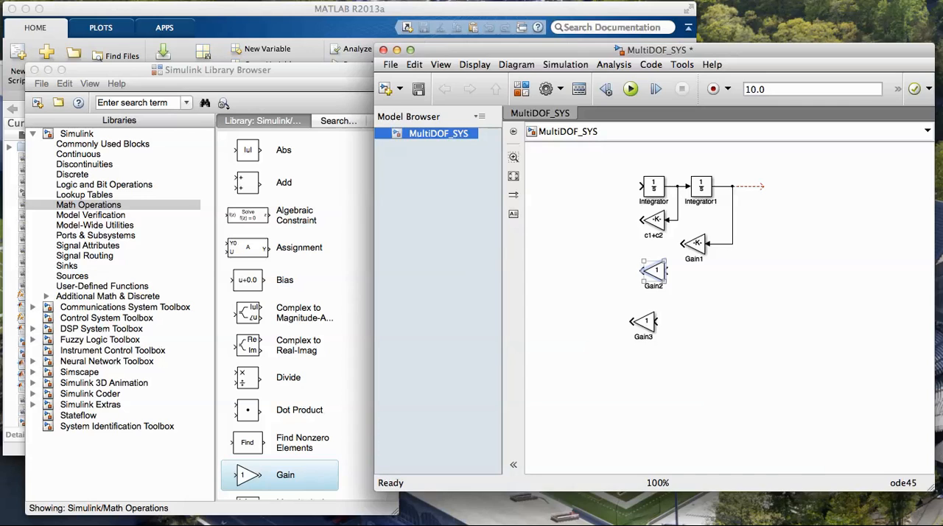
Set the gain of Gain2 to c2 and connect its input to the first integrator's output line
{"action": "double_click", "coordinate": [654, 270]}
{"action": "type", "text": "c"}
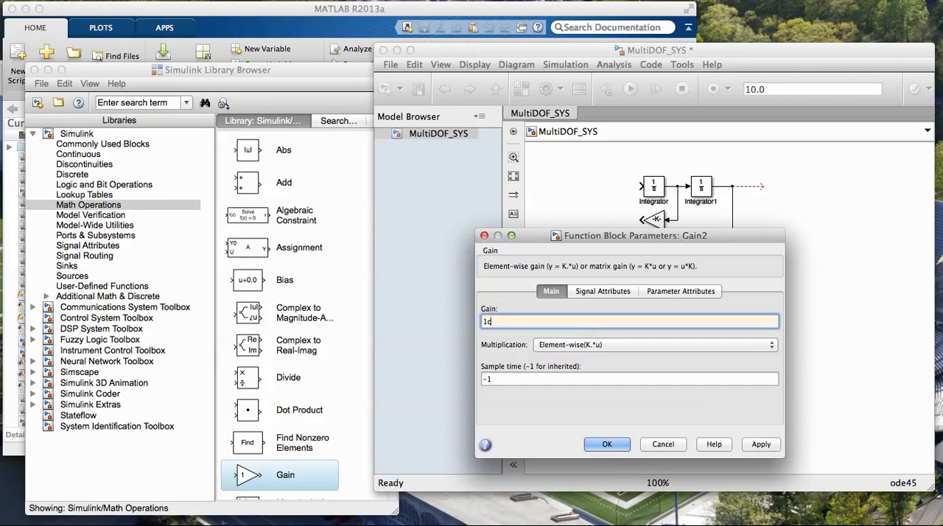
{"action": "type", "text": "2"}
{"action": "key", "text": "BackSpace"}
{"action": "key", "text": "BackSpace"}
{"action": "key", "text": "BackSpace"}
{"action": "type", "text": "c2"}
{"action": "key", "text": "Return"}
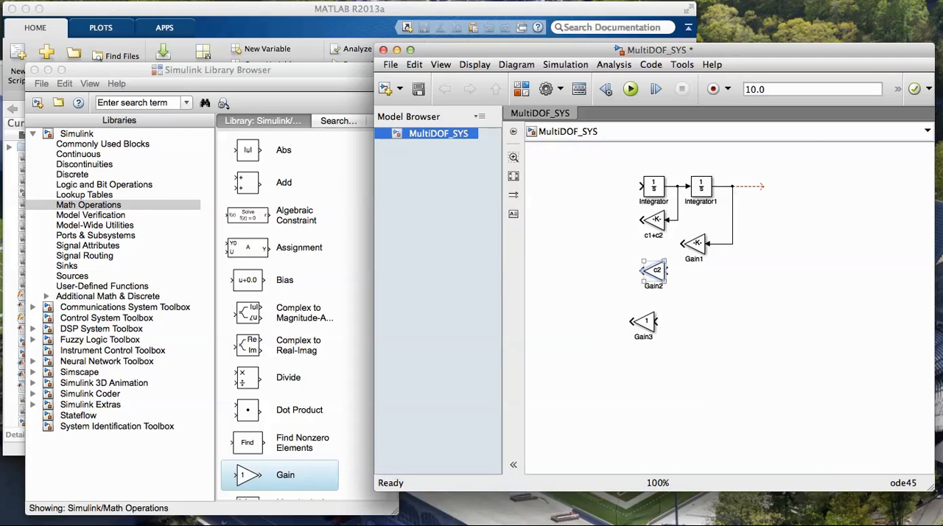
{"action": "left_click_drag", "start_coordinate": [668, 271], "coordinate": [677, 221]}
Place Gain3 beneath Gain1 with a gain of k2 and connect its input to the second integrator's output line
{"action": "left_click_drag", "start_coordinate": [644, 322], "coordinate": [701, 291]}
{"action": "double_click", "coordinate": [701, 292]}
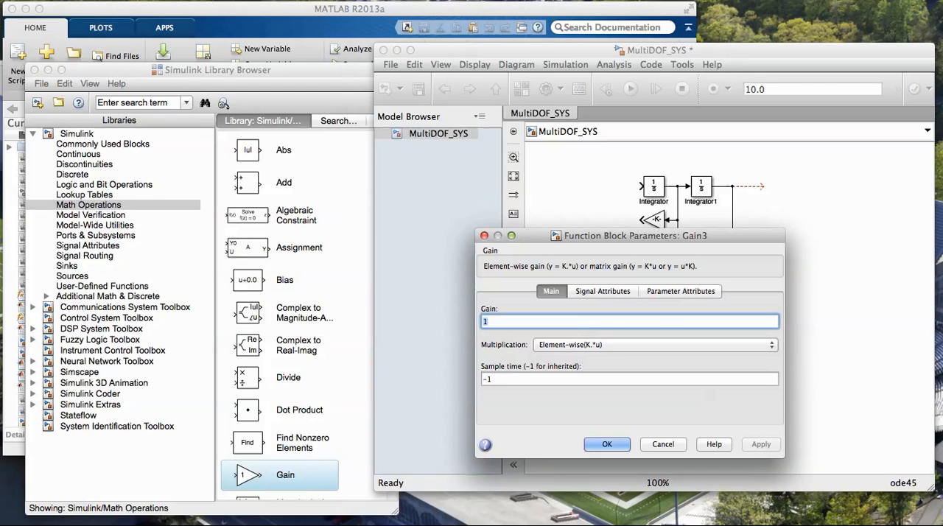
{"action": "type", "text": "k2"}
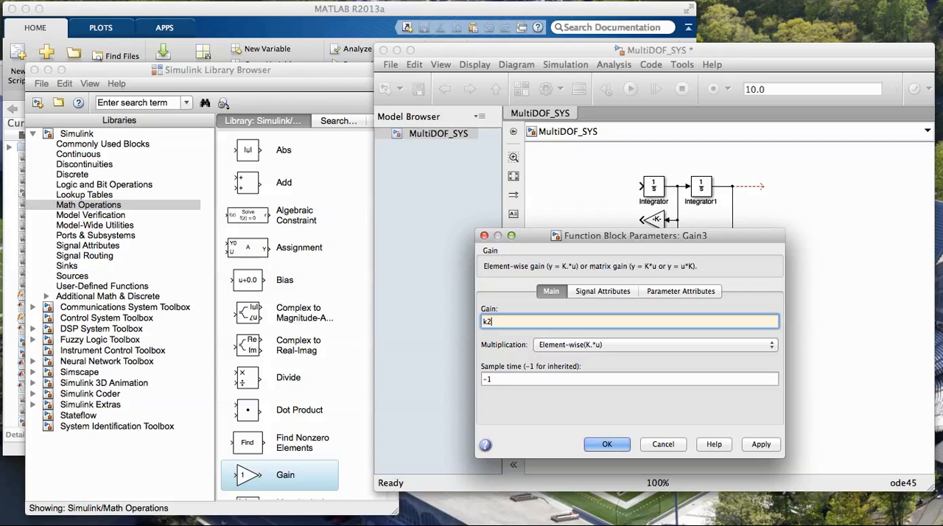
{"action": "key", "text": "Return"}
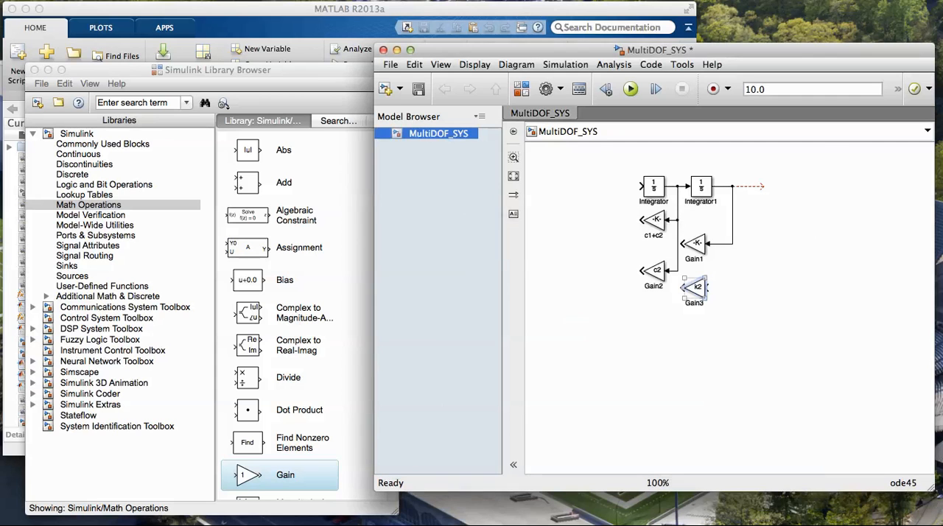
{"action": "mouse_move", "coordinate": [707, 287]}
{"action": "left_mouse_down"}
{"action": "mouse_move", "coordinate": [735, 271]}
{"action": "mouse_move", "coordinate": [733, 243]}
{"action": "left_mouse_up"}
Add a Gain block feeding the first integrator and set its gain to 1/m1
{"action": "left_click", "coordinate": [346, 295]}
{"action": "left_click_drag", "start_coordinate": [248, 476], "coordinate": [617, 187]}
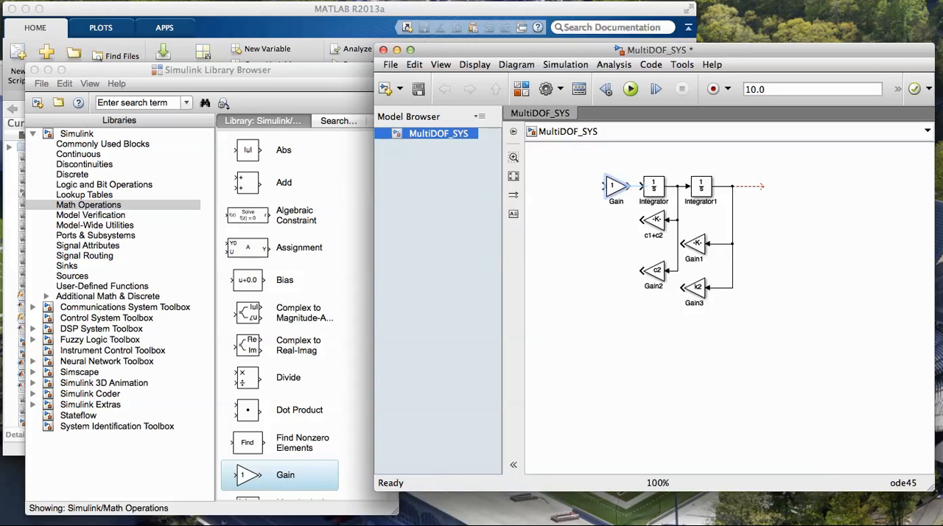
{"action": "double_click", "coordinate": [616, 187]}
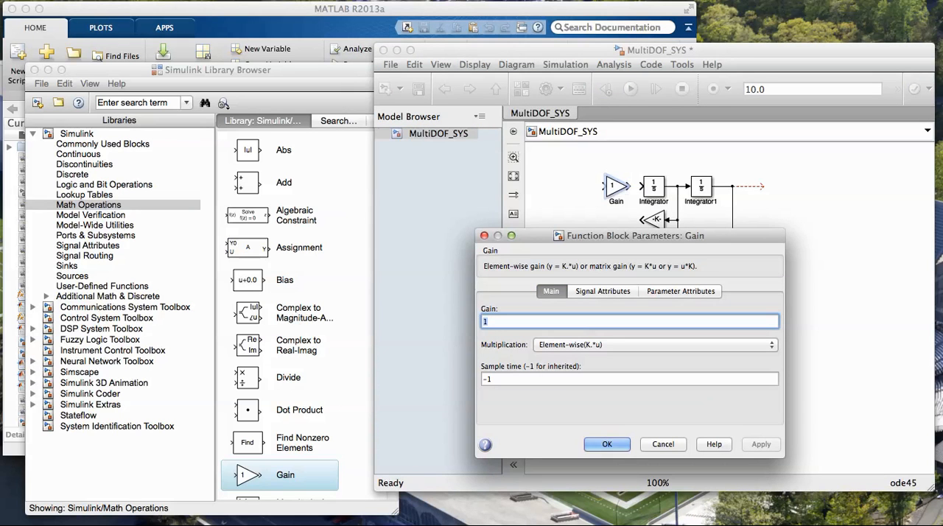
{"action": "type", "text": "1/m1"}
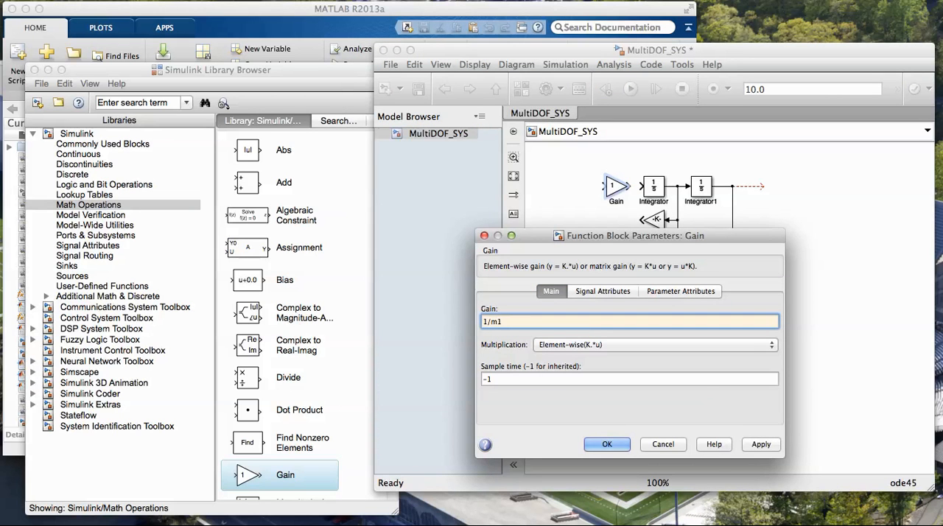
{"action": "key", "text": "Return"}
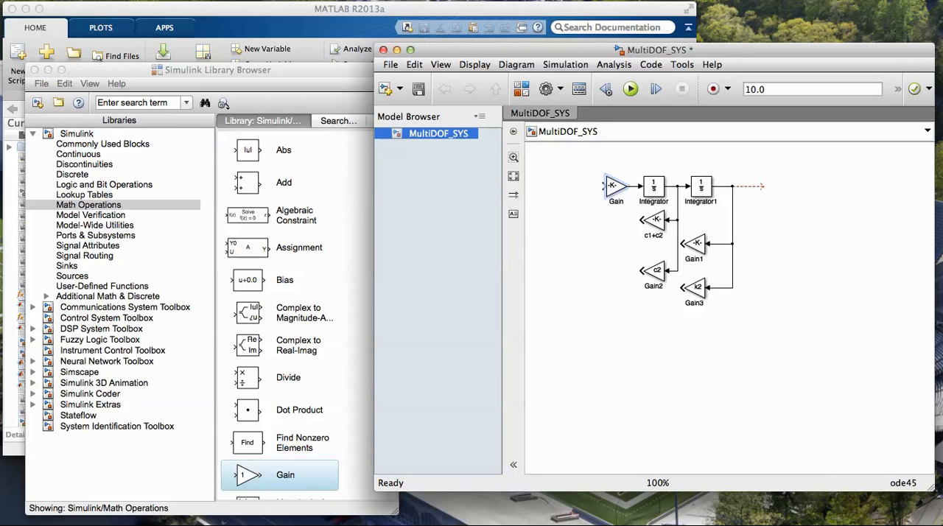
Add a round Sum block feeding the 1/m1 gain and set its list of signs to |+++--
{"action": "scroll", "coordinate": [280, 310], "scroll_direction": "down", "scroll_amount": 10}
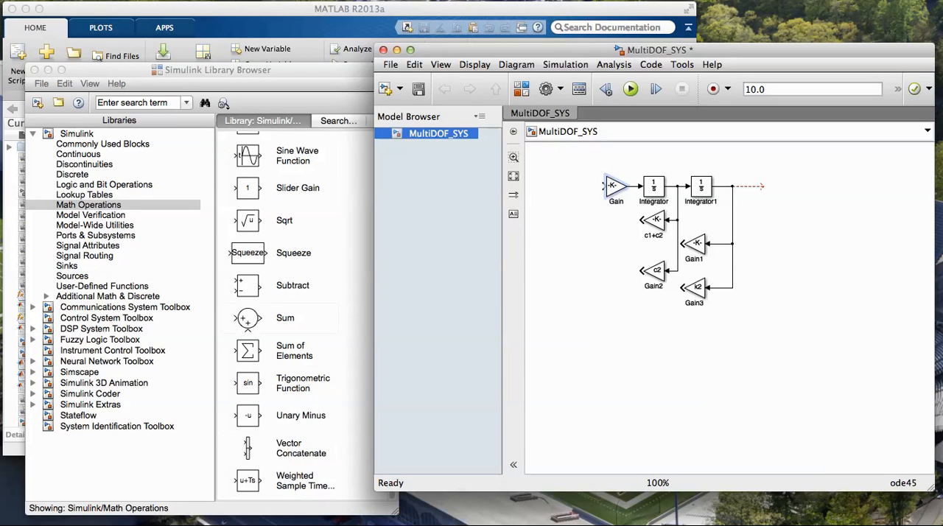
{"action": "left_click", "coordinate": [250, 319]}
{"action": "left_click_drag", "start_coordinate": [249, 318], "coordinate": [579, 186]}
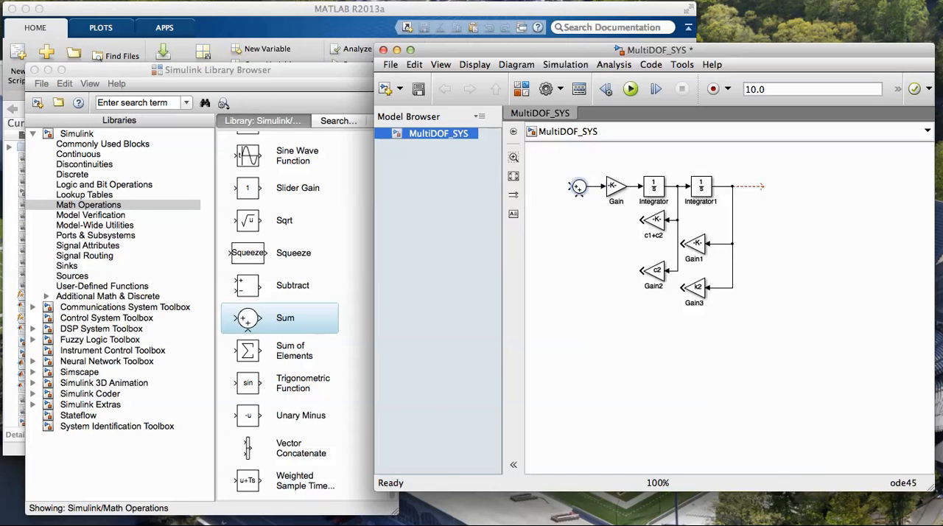
{"action": "double_click", "coordinate": [580, 187]}
{"action": "key", "text": "Tab"}
{"action": "type", "text": "+"}
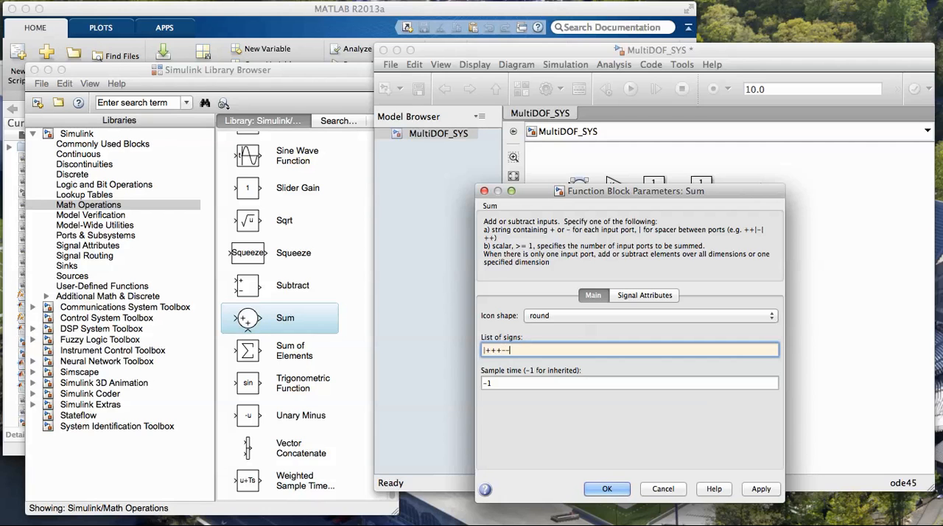
{"action": "key", "text": "Return"}
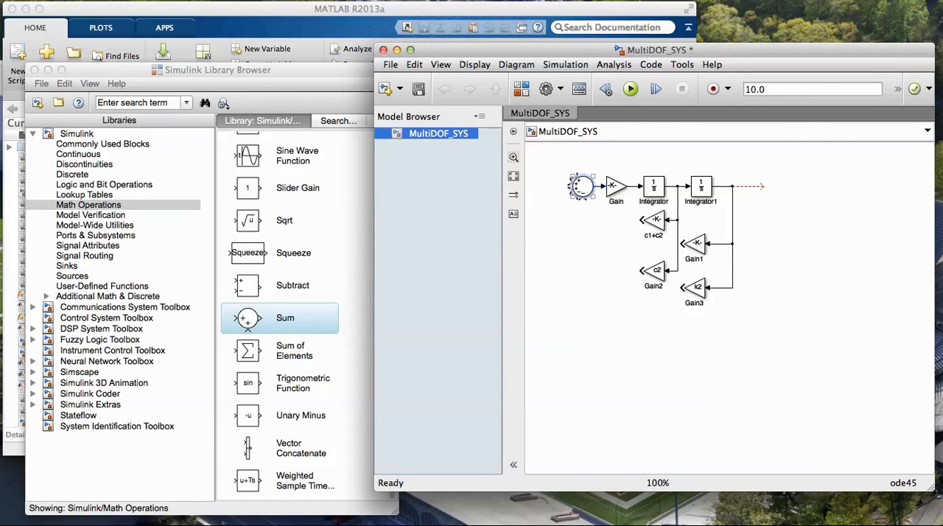
Connect the outputs of the c1+c2 and k1+k2 gain blocks to the two negative inputs of the Sum block
{"action": "mouse_move", "coordinate": [642, 219]}
{"action": "left_mouse_down"}
{"action": "mouse_move", "coordinate": [597, 212]}
{"action": "mouse_move", "coordinate": [583, 198]}
{"action": "left_mouse_up"}
{"action": "left_click_drag", "start_coordinate": [684, 243], "coordinate": [575, 196]}
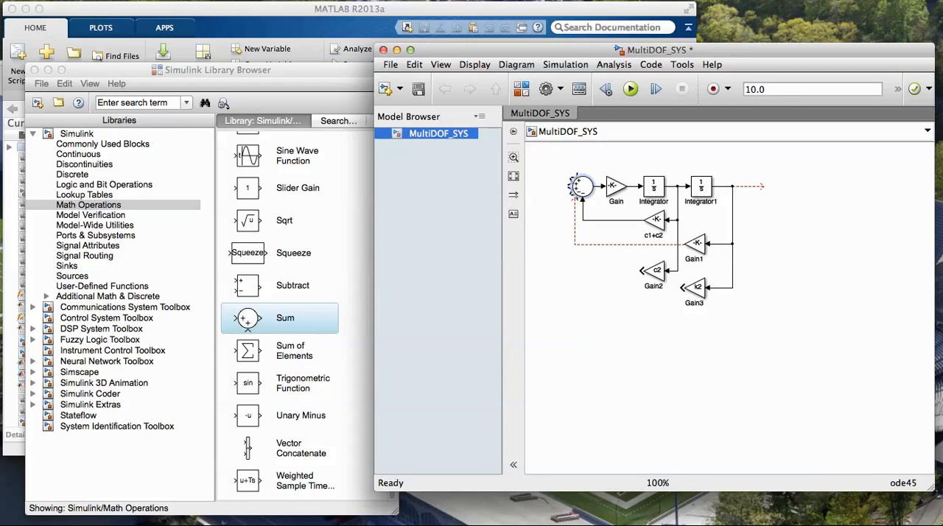
{"action": "left_click_drag", "start_coordinate": [575, 199], "coordinate": [571, 202]}
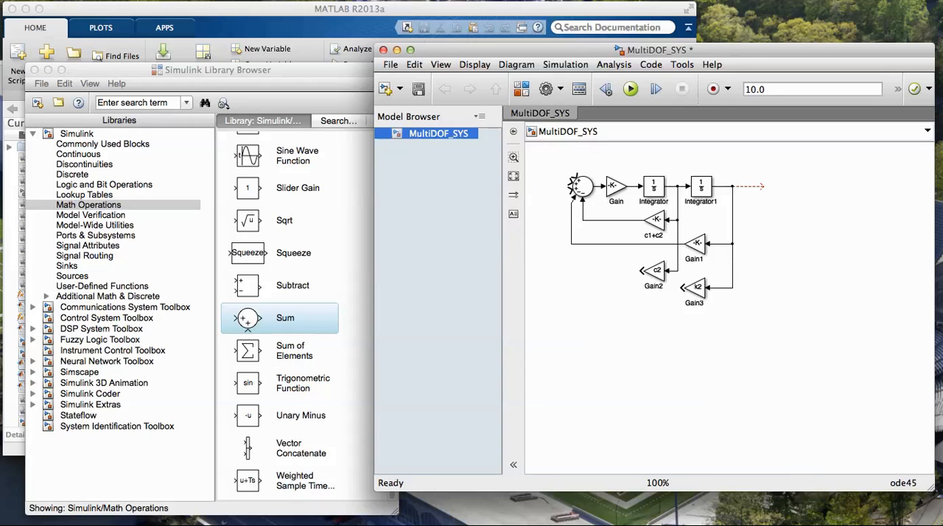
Add a Step block from the Sources library ahead of the Sum block and connect it to the first positive input
{"action": "left_click", "coordinate": [72, 276]}
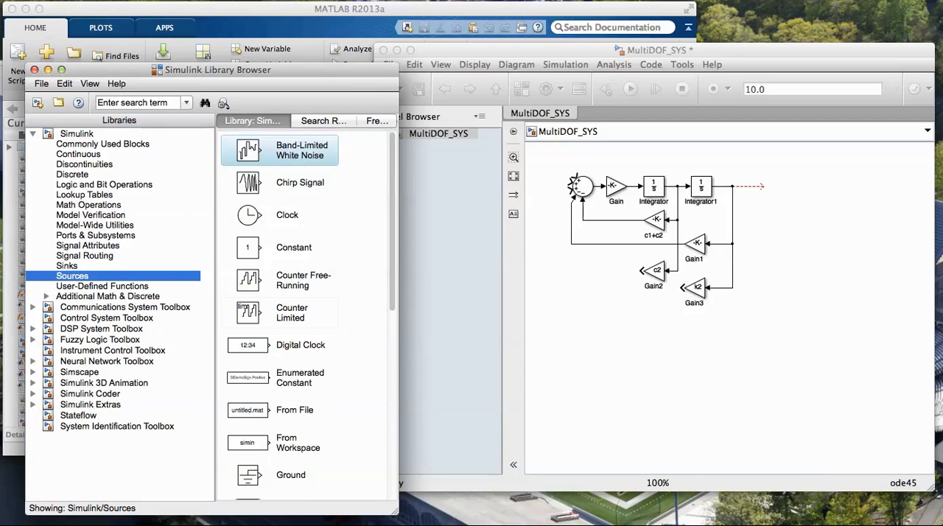
{"action": "scroll", "coordinate": [309, 317], "scroll_direction": "down", "scroll_amount": 10}
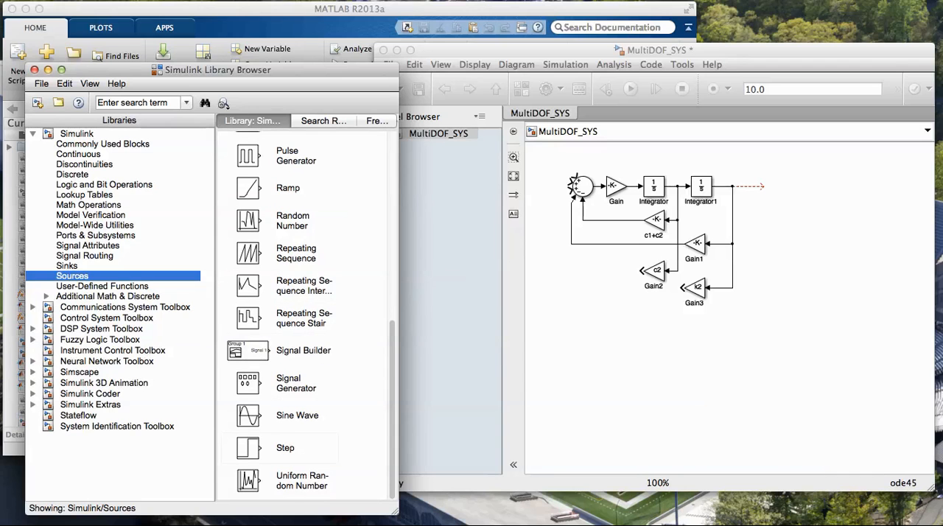
{"action": "left_click", "coordinate": [249, 448]}
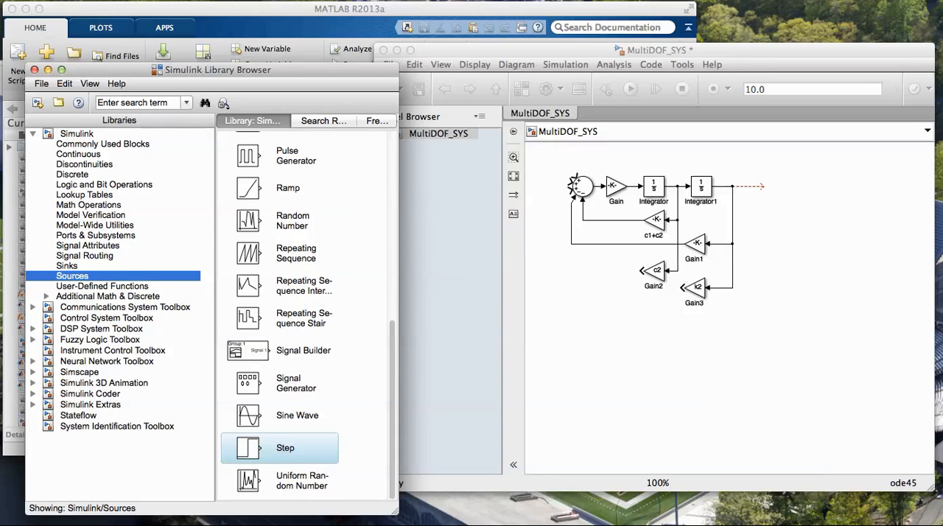
{"action": "left_click_drag", "start_coordinate": [249, 448], "coordinate": [539, 163]}
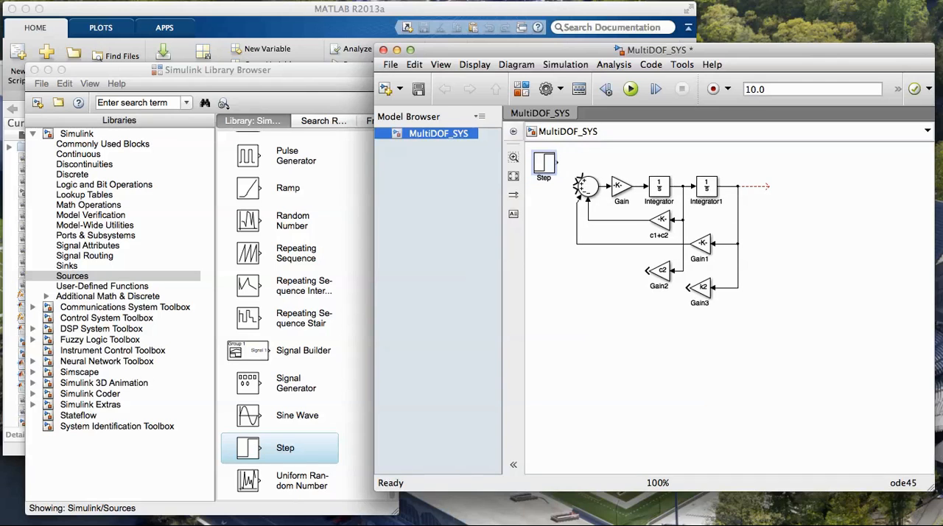
{"action": "left_click_drag", "start_coordinate": [558, 162], "coordinate": [580, 180]}
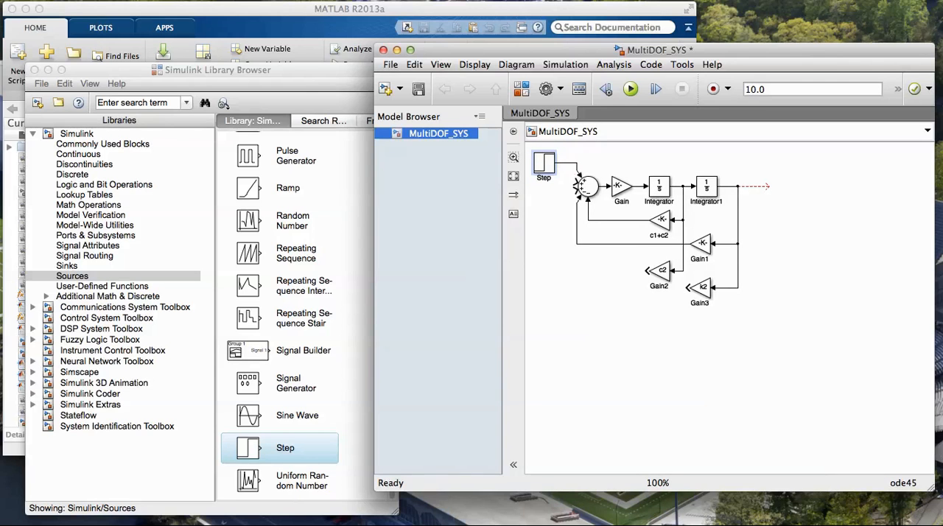
Set the Step block's step time to 0 and its final value to 0
{"action": "double_click", "coordinate": [544, 163]}
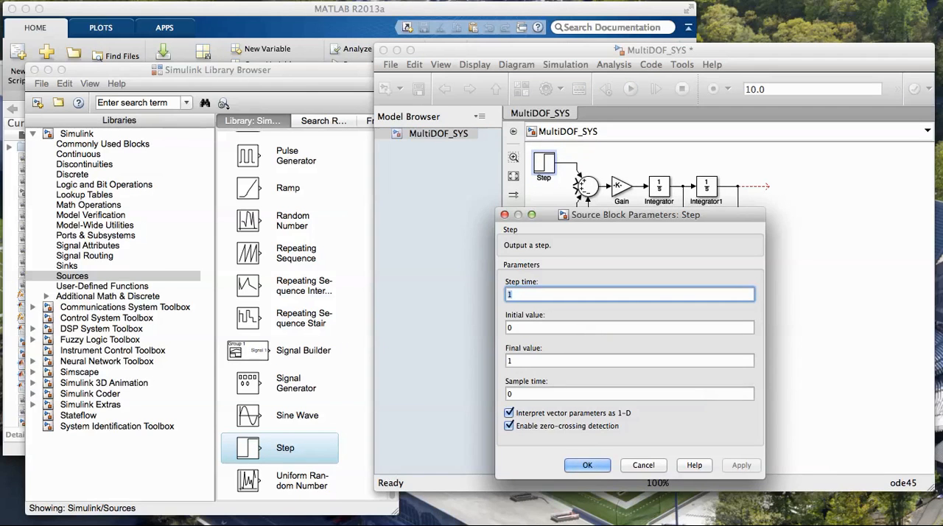
{"action": "type", "text": "0"}
{"action": "key", "text": "Tab"}
{"action": "key", "text": "Tab"}
{"action": "type", "text": "0"}
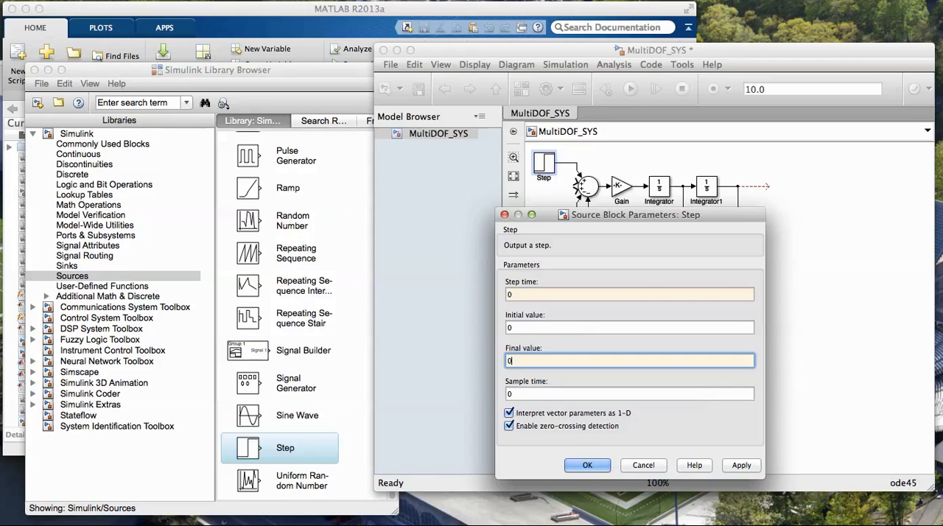
{"action": "key", "text": "Return"}
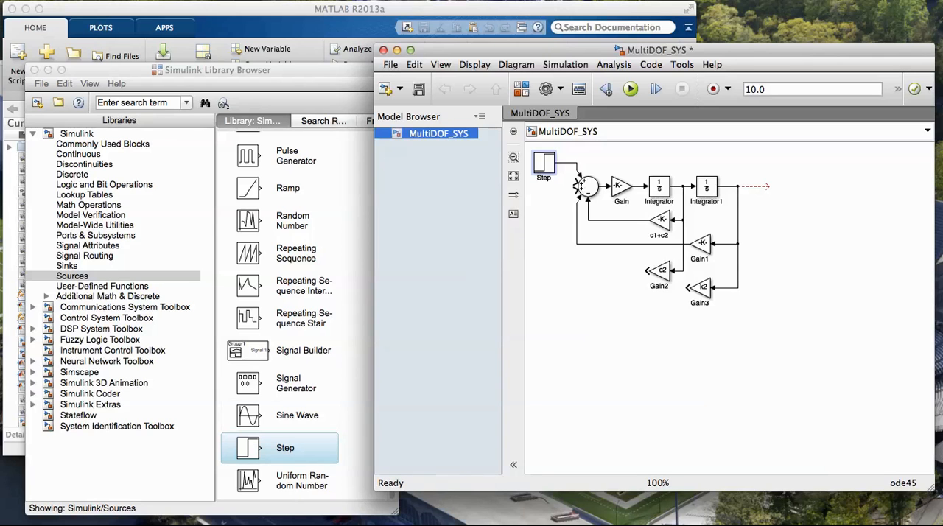
Add two Integrator blocks from the Continuous library below the existing gain blocks, connected in series
{"action": "left_click", "coordinate": [78, 154]}
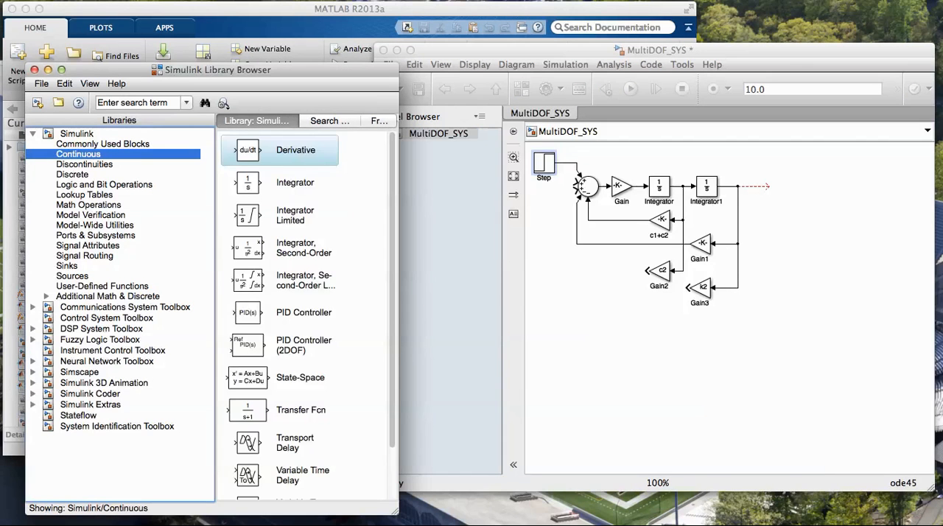
{"action": "left_click", "coordinate": [248, 183]}
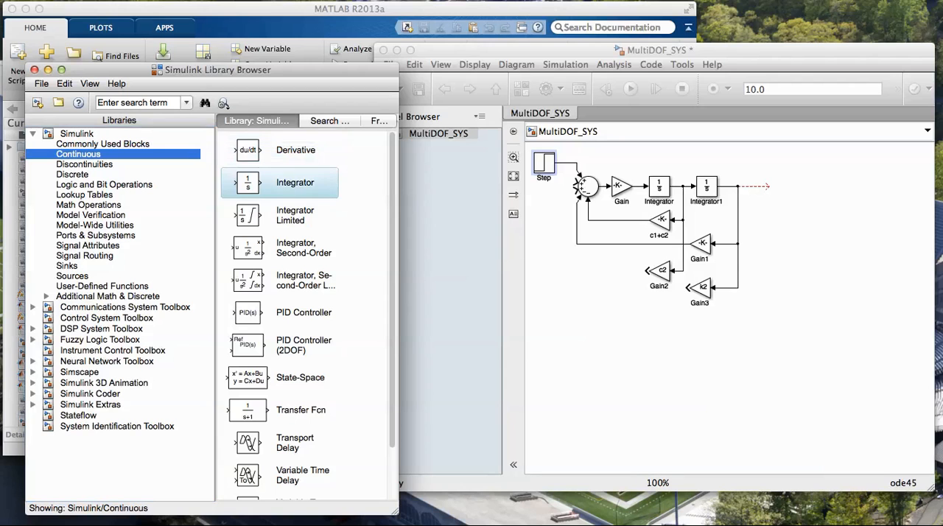
{"action": "left_click_drag", "start_coordinate": [248, 183], "coordinate": [669, 333]}
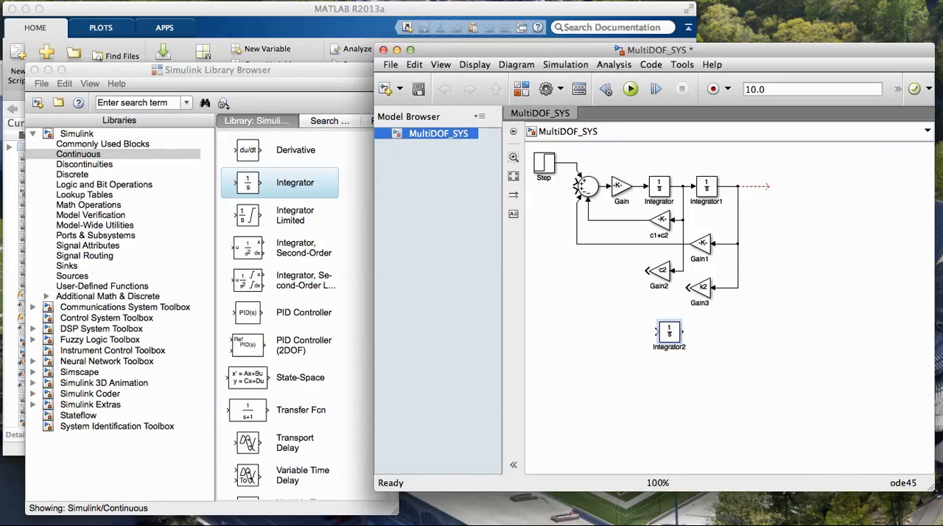
{"action": "key", "text": "Left"}
{"action": "left_click", "coordinate": [248, 183]}
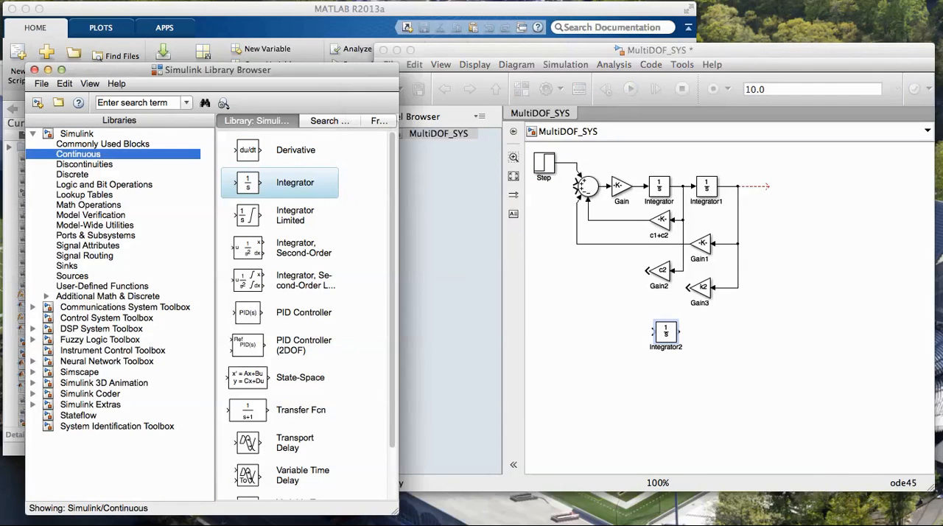
{"action": "left_click_drag", "start_coordinate": [248, 183], "coordinate": [698, 332]}
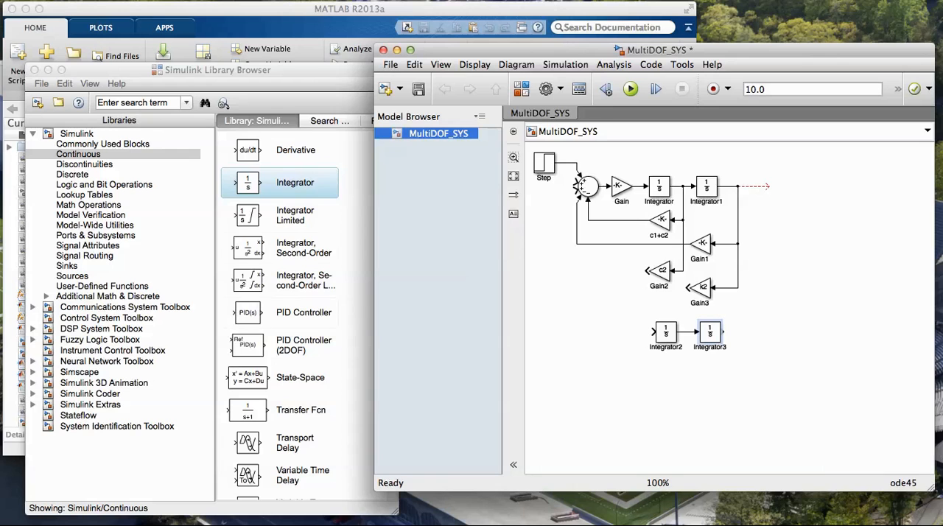
Add a Gain block from the Math Operations library below the lower integrators and flip it to face the opposite way
{"action": "scroll", "coordinate": [280, 317], "scroll_direction": "down", "scroll_amount": 3}
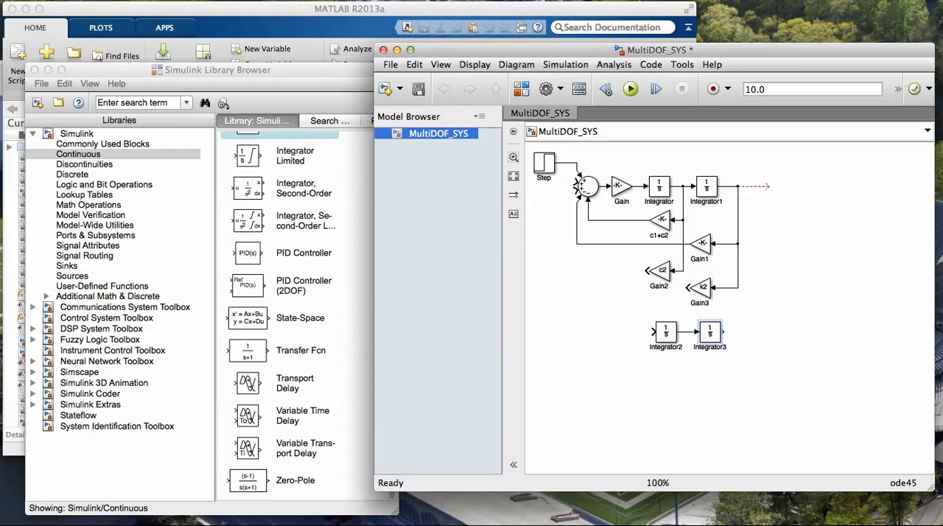
{"action": "left_click", "coordinate": [88, 205]}
{"action": "scroll", "coordinate": [295, 317], "scroll_direction": "down", "scroll_amount": 8}
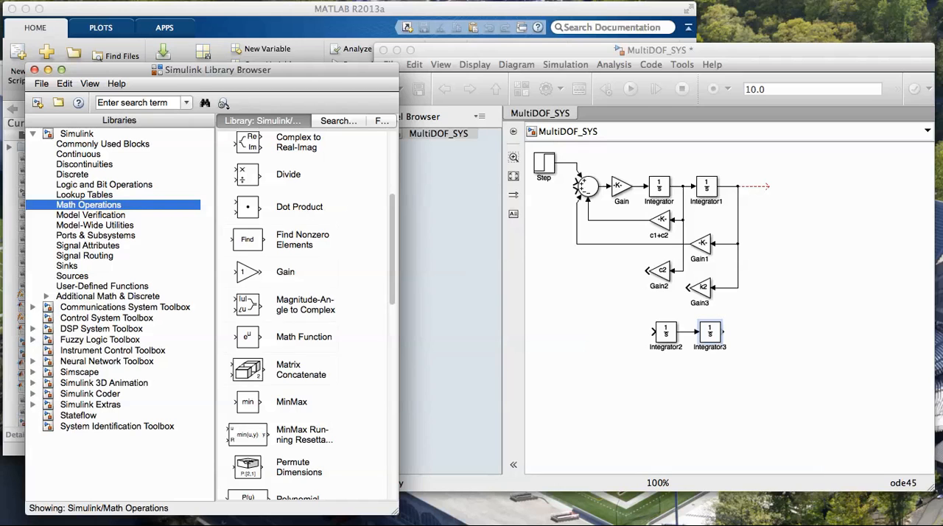
{"action": "left_click", "coordinate": [248, 272]}
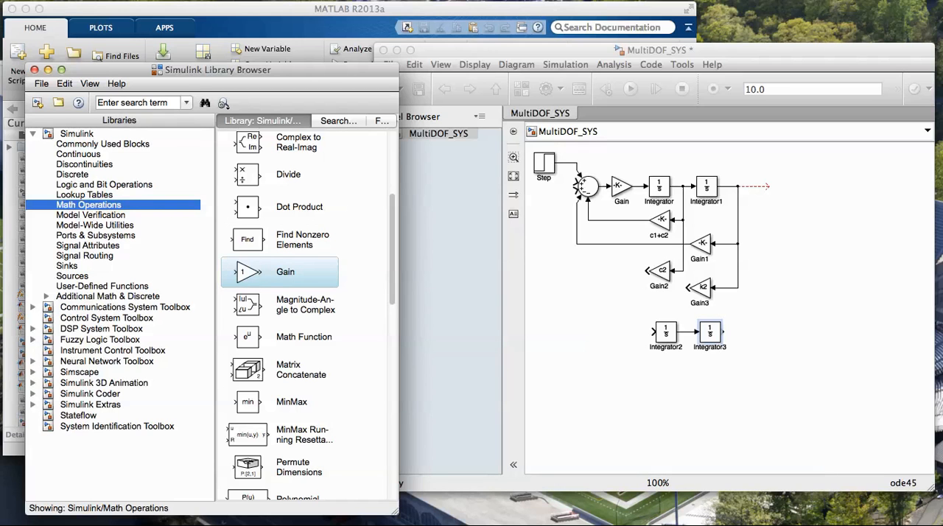
{"action": "left_click_drag", "start_coordinate": [248, 272], "coordinate": [635, 377]}
{"action": "right_click", "coordinate": [631, 376]}
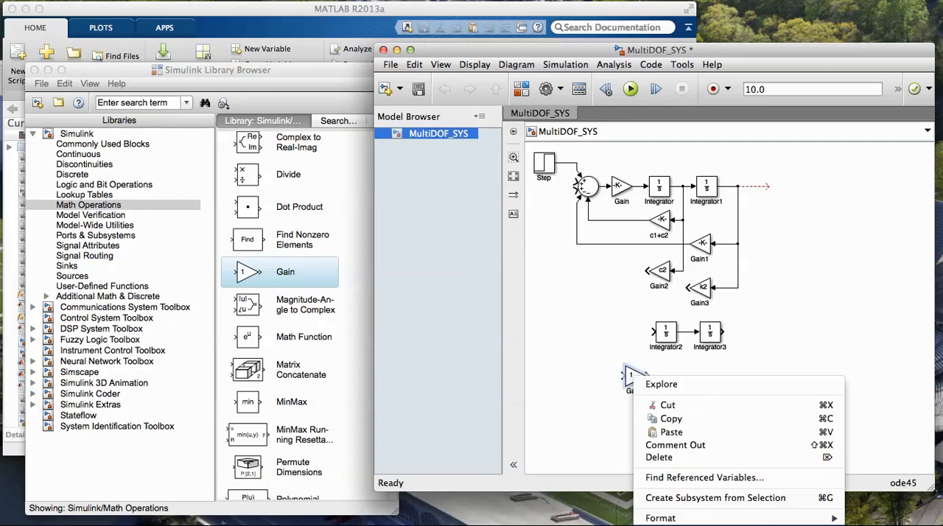
{"action": "left_click", "coordinate": [884, 525]}
{"action": "left_click_drag", "start_coordinate": [637, 376], "coordinate": [648, 376]}
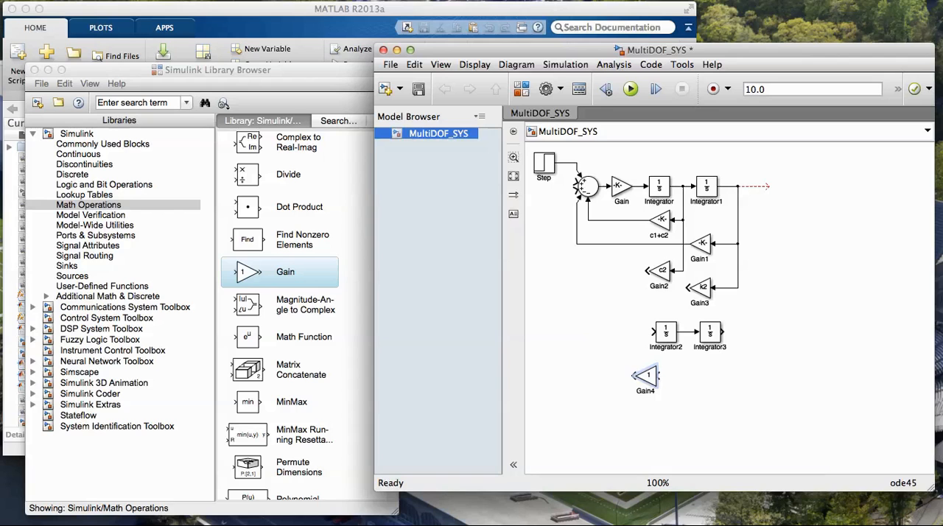
Duplicate the flipped Gain block and place one copy below Integrator2 and the other below Integrator3
{"action": "left_click_drag", "start_coordinate": [646, 376], "coordinate": [622, 372]}
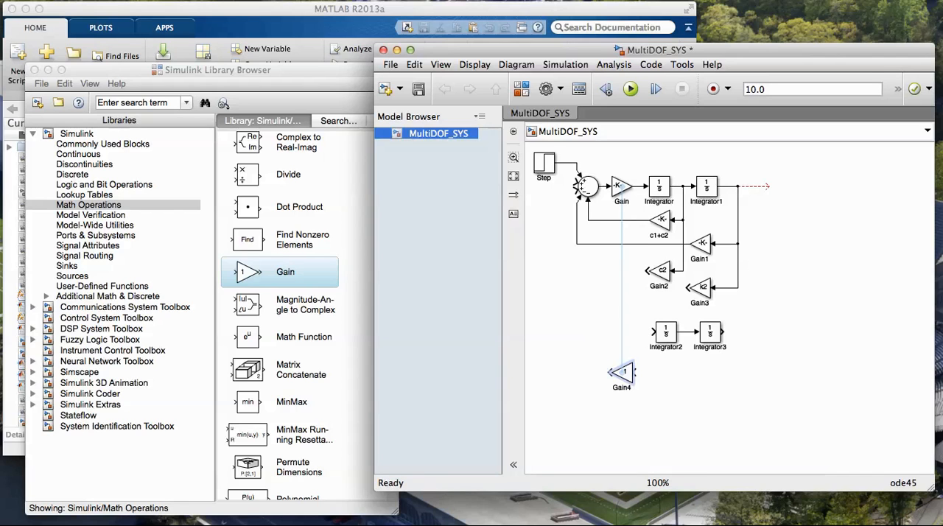
{"action": "key", "text": "super+c"}
{"action": "key", "text": "super+v"}
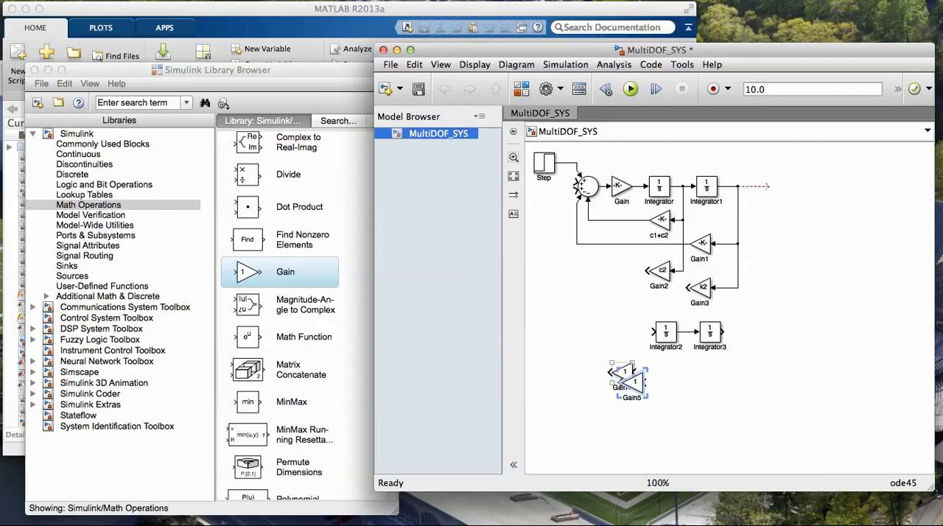
{"action": "left_click_drag", "start_coordinate": [636, 385], "coordinate": [710, 385]}
{"action": "left_click_drag", "start_coordinate": [623, 372], "coordinate": [666, 367]}
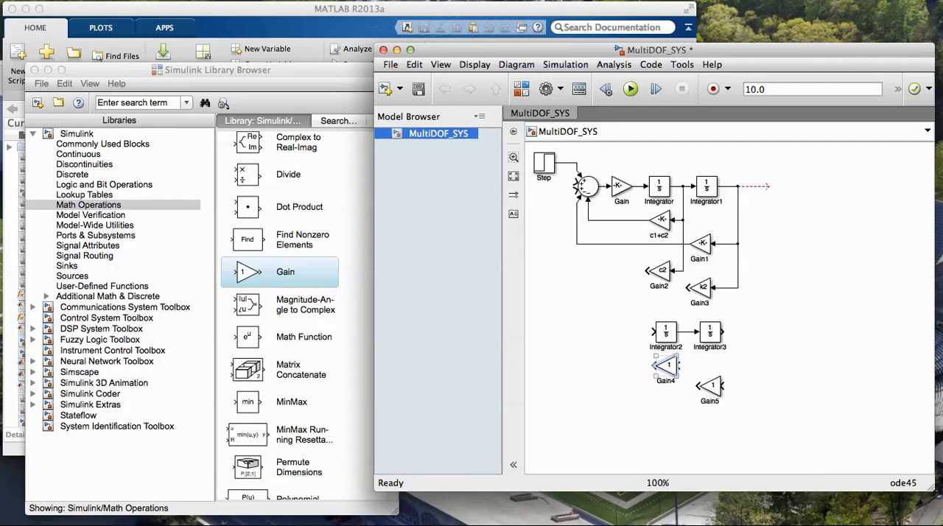
Set the gain below Integrator2 to c2, feed it from Integrator2's output, and extend an output line from Integrator3
{"action": "double_click", "coordinate": [666, 366]}
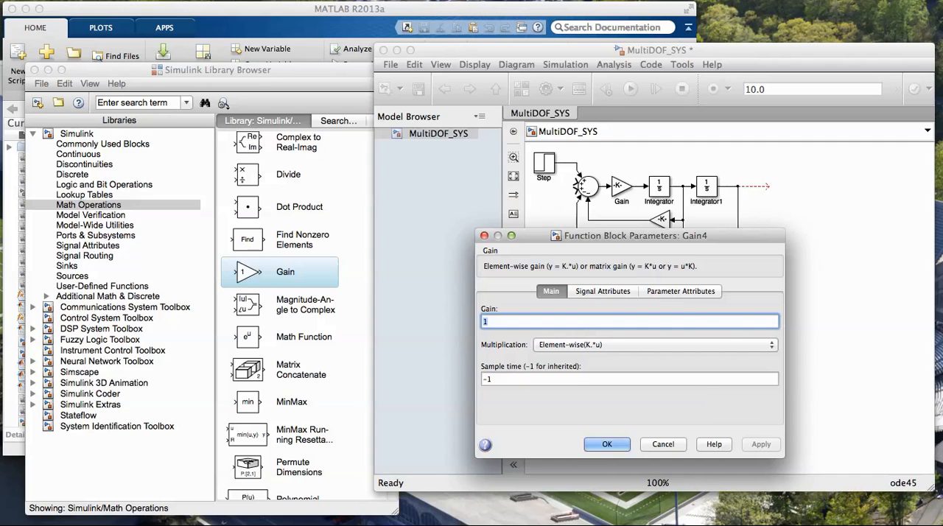
{"action": "type", "text": "c2"}
{"action": "key", "text": "Return"}
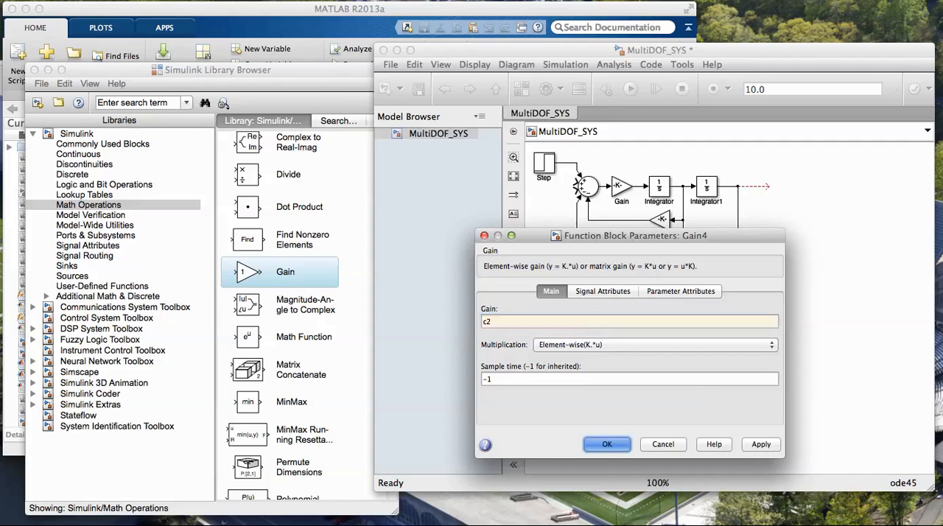
{"action": "left_click_drag", "start_coordinate": [681, 365], "coordinate": [787, 332]}
Set the gain of the block below Integrator3 to k2 and connect its input to Integrator3's output line
{"action": "left_click_drag", "start_coordinate": [712, 385], "coordinate": [712, 383]}
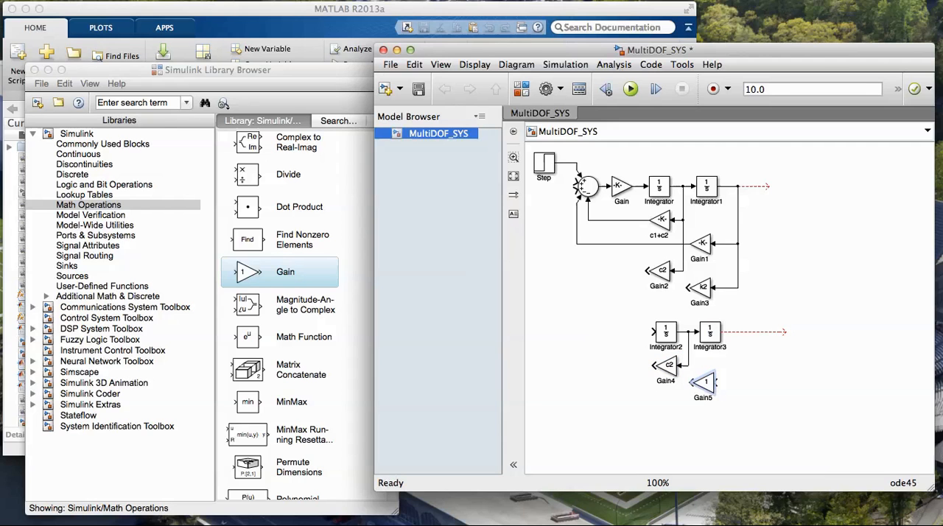
{"action": "double_click", "coordinate": [710, 383]}
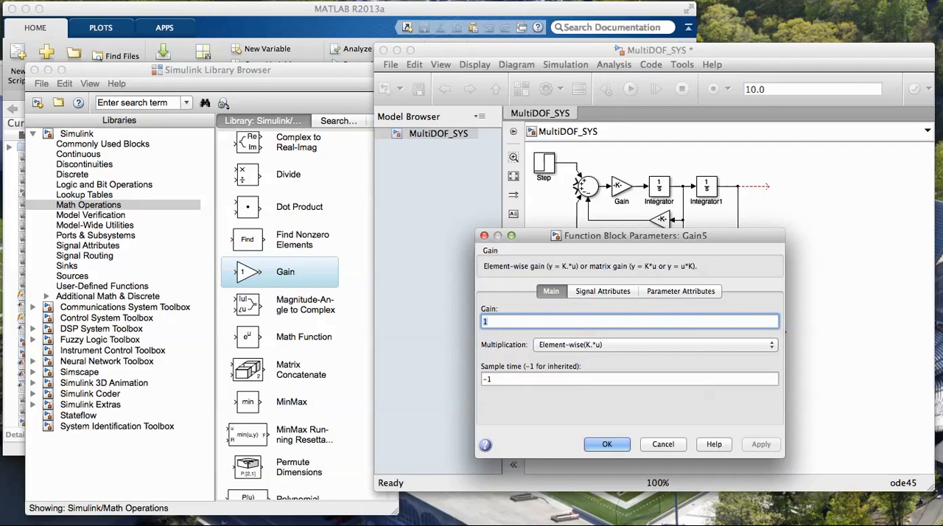
{"action": "type", "text": "k2"}
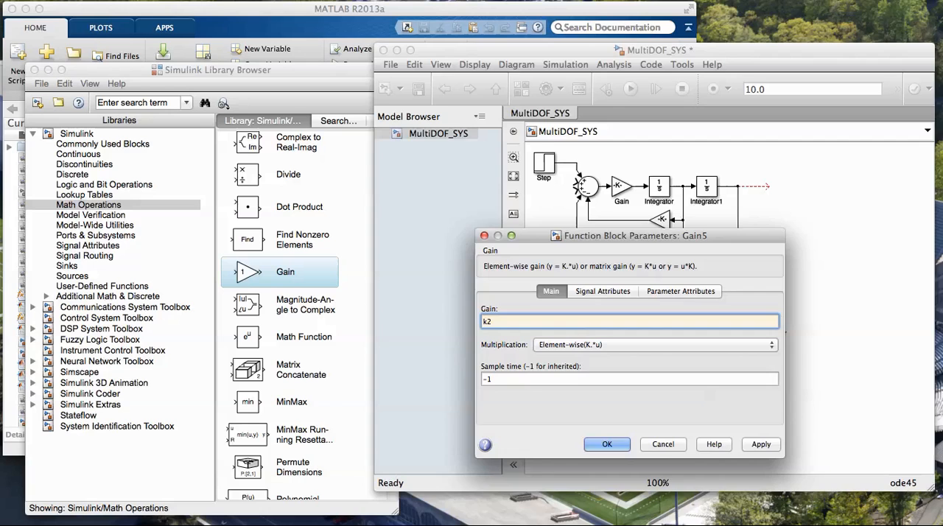
{"action": "key", "text": "Return"}
{"action": "mouse_move", "coordinate": [723, 381]}
{"action": "left_mouse_down"}
{"action": "mouse_move", "coordinate": [737, 366]}
{"action": "mouse_move", "coordinate": [741, 332]}
{"action": "left_mouse_up"}
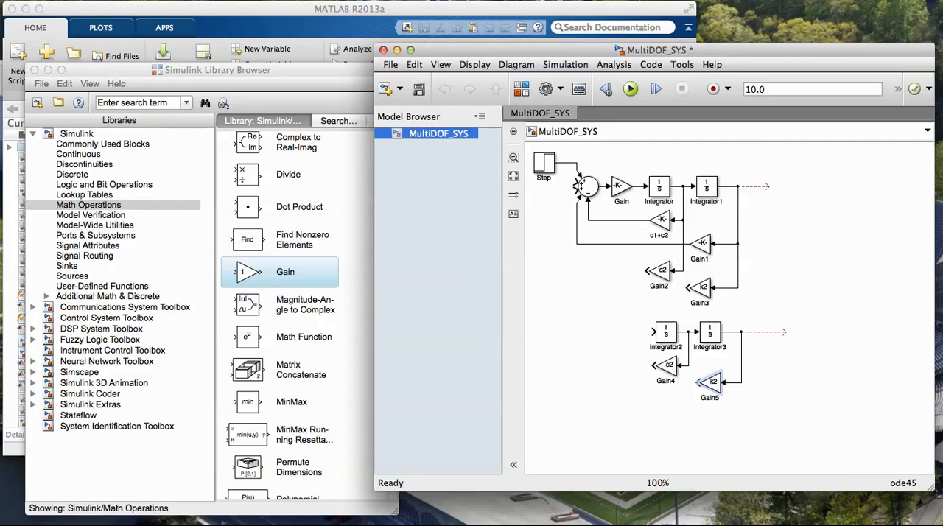
Add a Gain block with gain 1/m2 ahead of Integrator2, connected to its input and aligned in a straight line
{"action": "left_click", "coordinate": [353, 295]}
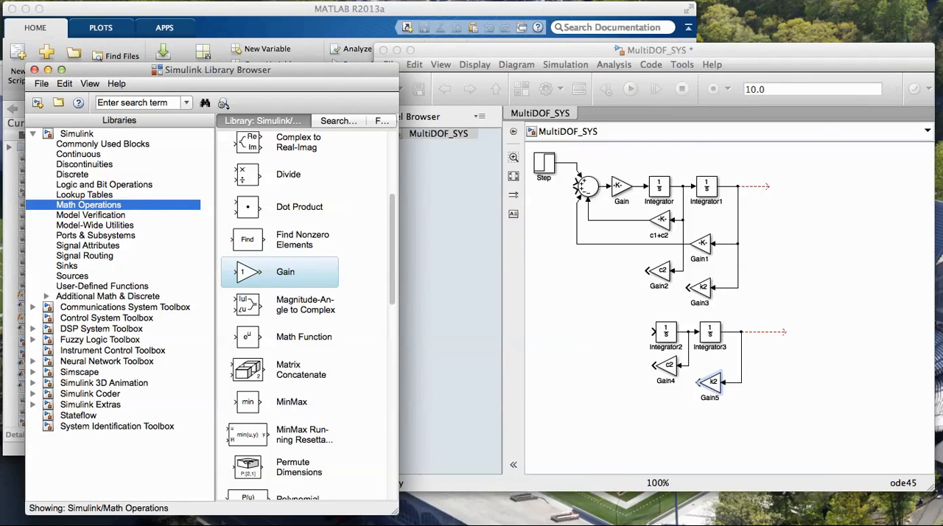
{"action": "left_click_drag", "start_coordinate": [248, 272], "coordinate": [624, 331]}
{"action": "double_click", "coordinate": [624, 330]}
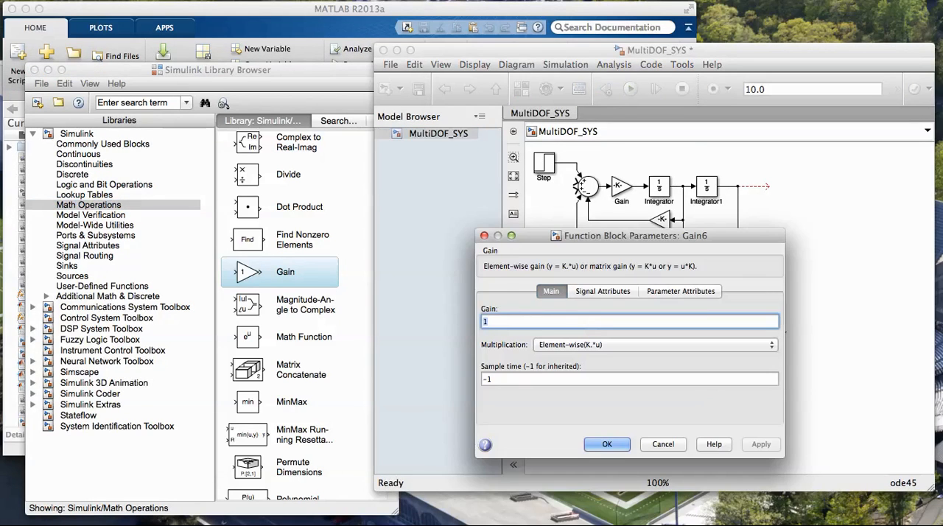
{"action": "type", "text": "1/"}
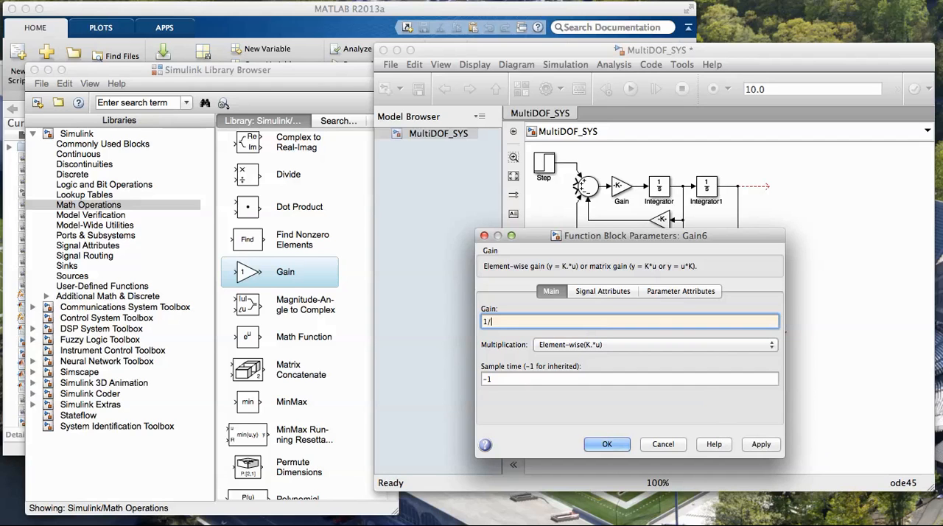
{"action": "type", "text": "m2"}
{"action": "key", "text": "Return"}
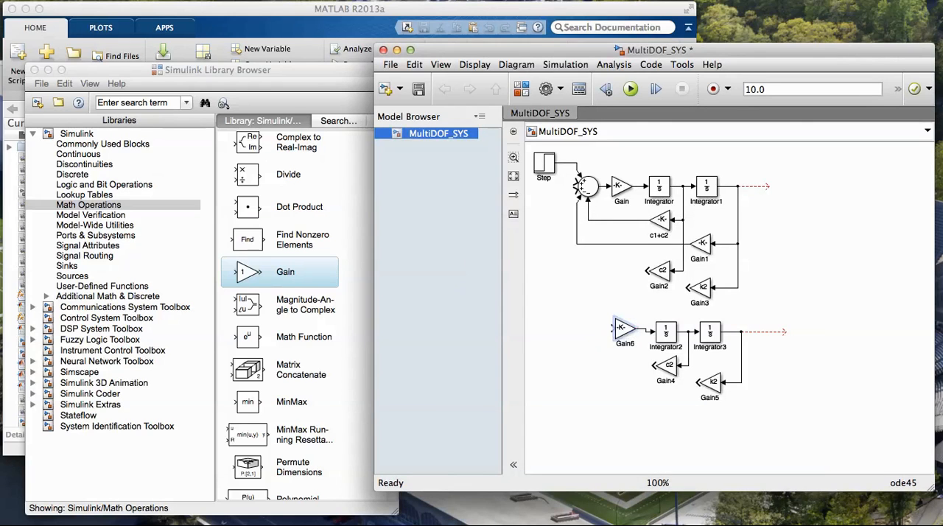
{"action": "left_click_drag", "start_coordinate": [623, 328], "coordinate": [627, 333]}
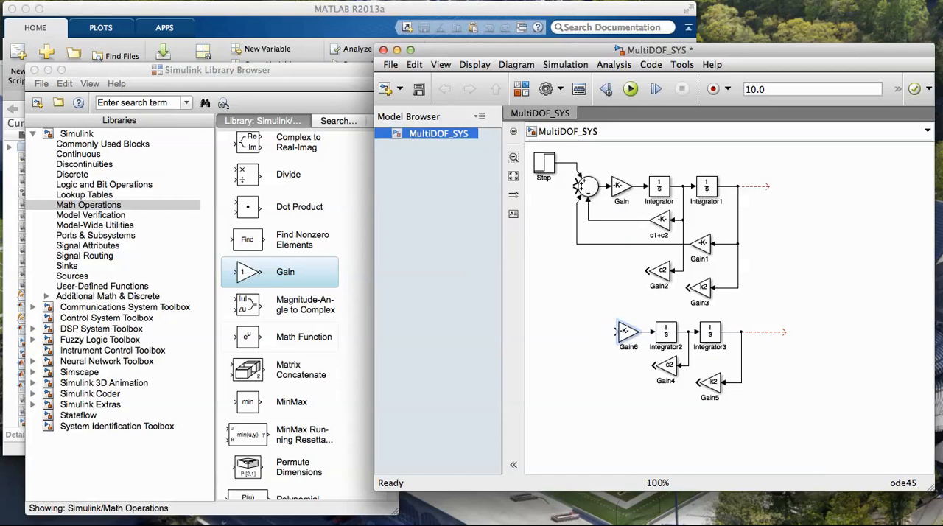
Add a Sum block ahead of the 1/m2 gain and set its list of signs to |++--
{"action": "scroll", "coordinate": [281, 317], "scroll_direction": "down", "scroll_amount": 15}
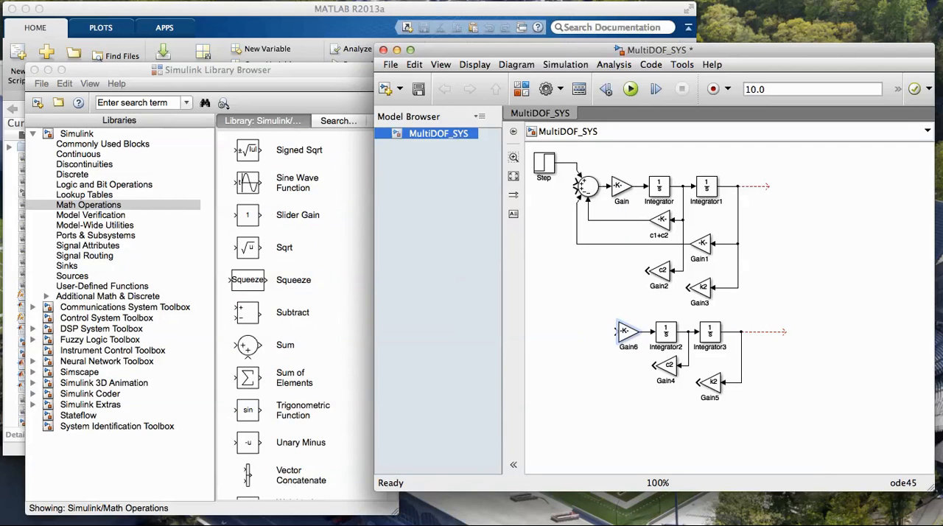
{"action": "left_click", "coordinate": [280, 345]}
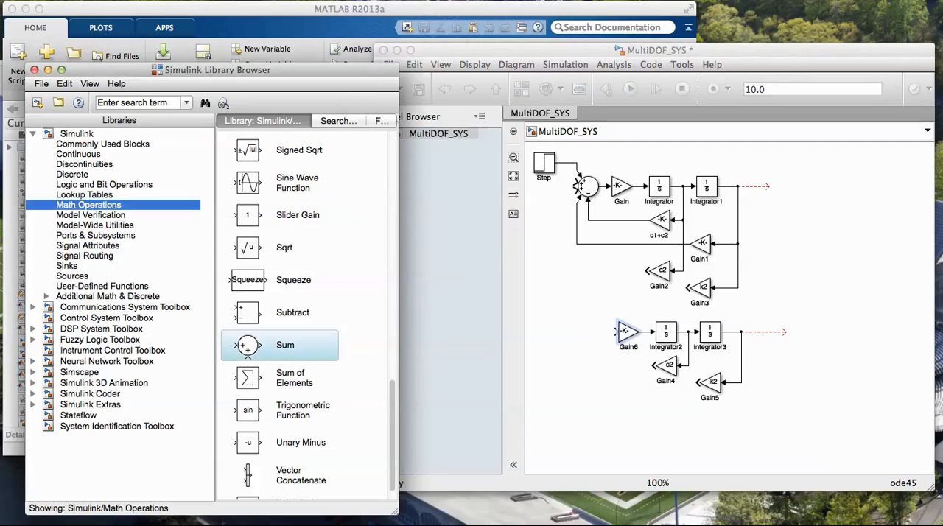
{"action": "left_click_drag", "start_coordinate": [281, 345], "coordinate": [588, 333]}
{"action": "double_click", "coordinate": [587, 333]}
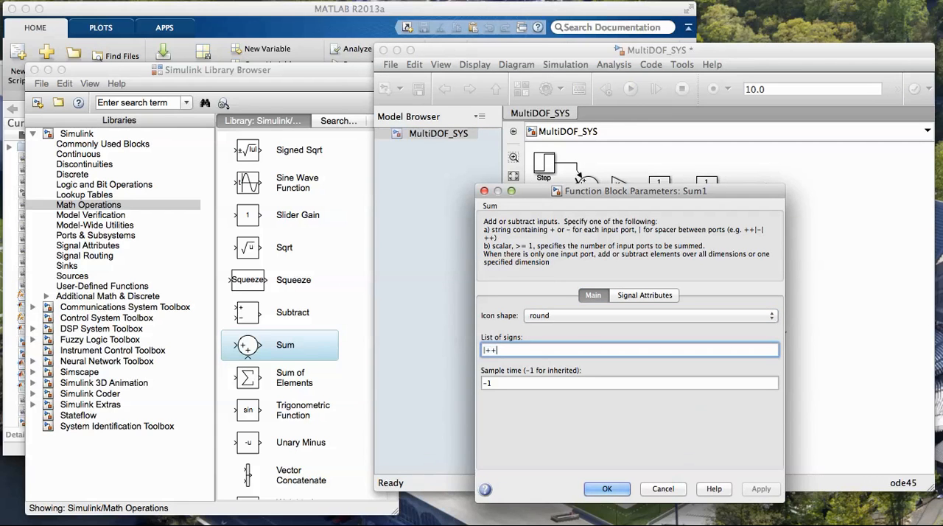
{"action": "type", "text": "--"}
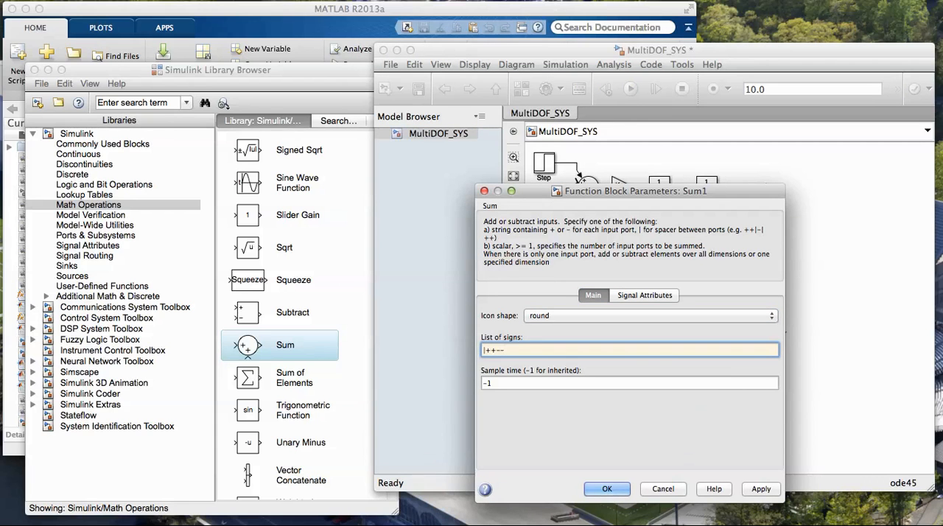
{"action": "key", "text": "Return"}
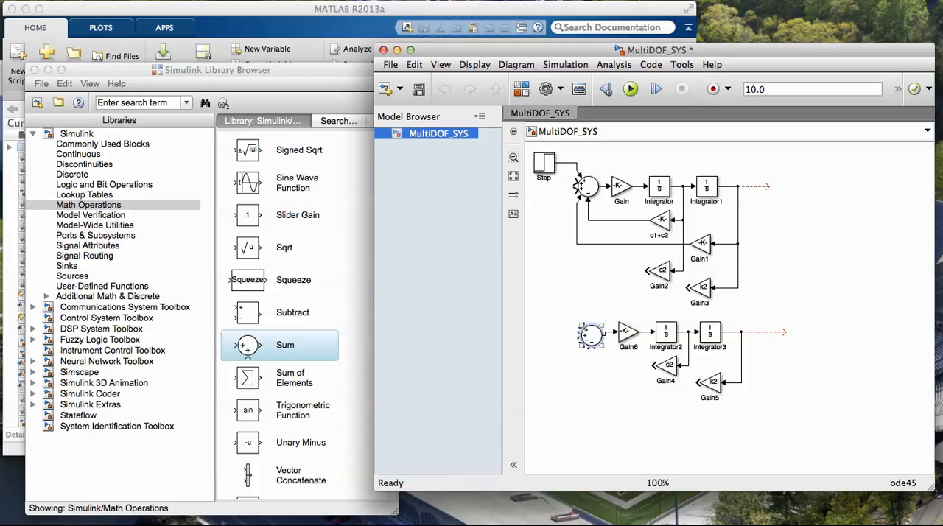
Feed the lower c2 and k2 gains into the lower Sum block's negative inputs and the upper c2 and k2 gains into its positive inputs
{"action": "left_click_drag", "start_coordinate": [654, 366], "coordinate": [591, 347]}
{"action": "left_click_drag", "start_coordinate": [697, 382], "coordinate": [578, 368]}
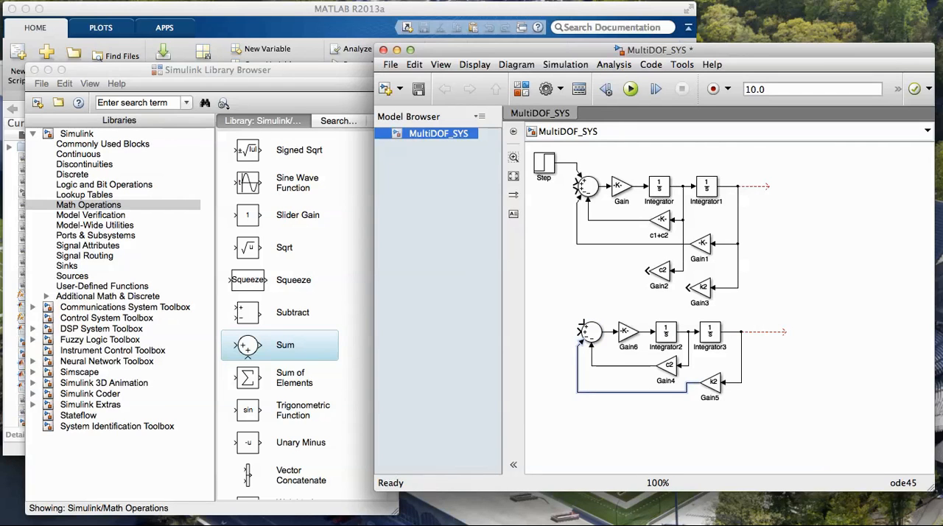
{"action": "left_click_drag", "start_coordinate": [713, 382], "coordinate": [712, 392]}
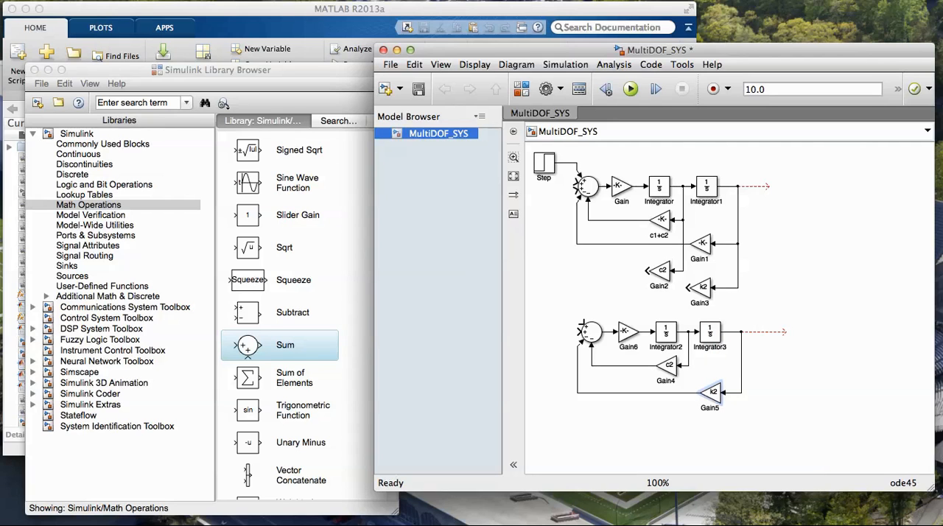
{"action": "mouse_move", "coordinate": [689, 288]}
{"action": "left_mouse_down"}
{"action": "mouse_move", "coordinate": [594, 295]}
{"action": "mouse_move", "coordinate": [576, 309]}
{"action": "mouse_move", "coordinate": [581, 325]}
{"action": "left_mouse_up"}
{"action": "left_click_drag", "start_coordinate": [649, 270], "coordinate": [605, 332]}
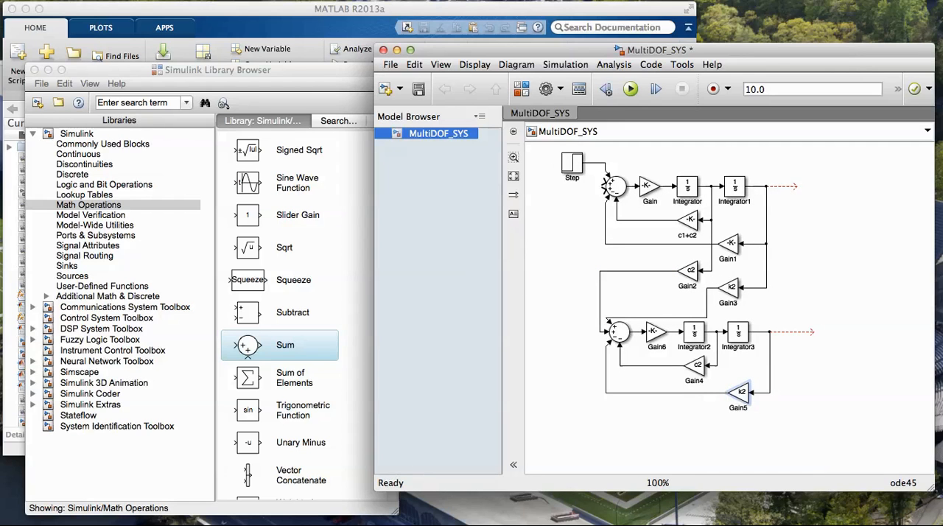
Branch the lower k2 gain's output to the upper Sum block's third positive input, routing the line clear of the other blocks
{"action": "left_click_drag", "start_coordinate": [605, 190], "coordinate": [606, 393]}
{"action": "left_click_drag", "start_coordinate": [599, 352], "coordinate": [599, 393]}
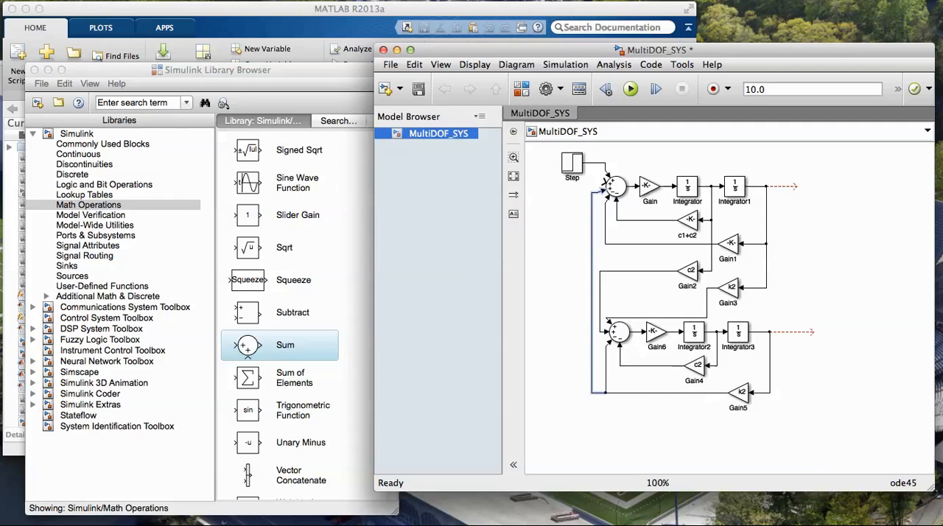
{"action": "left_click_drag", "start_coordinate": [592, 295], "coordinate": [551, 295]}
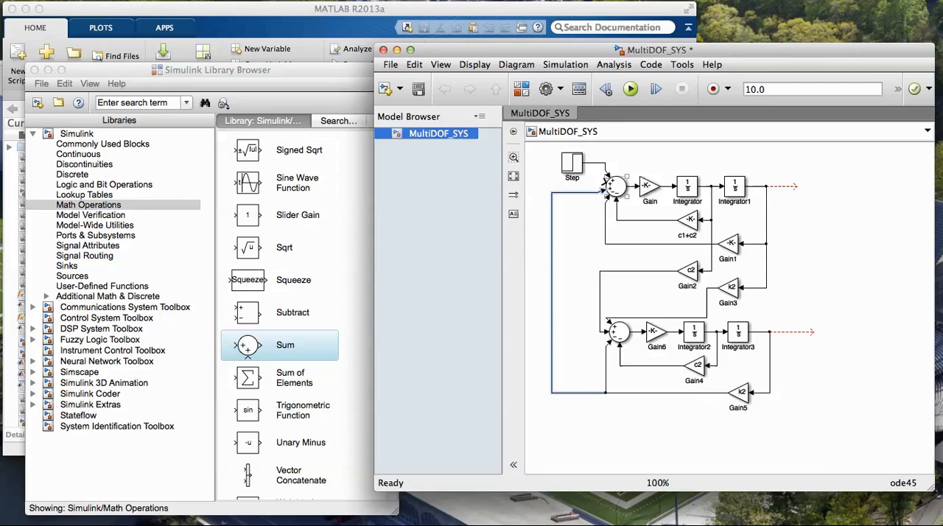
Branch the lower c2 gain's output to the upper Sum block's second positive input, routing the line outermost and moving the Step block clear
{"action": "left_click_drag", "start_coordinate": [606, 184], "coordinate": [666, 366]}
{"action": "left_click_drag", "start_coordinate": [636, 295], "coordinate": [566, 294]}
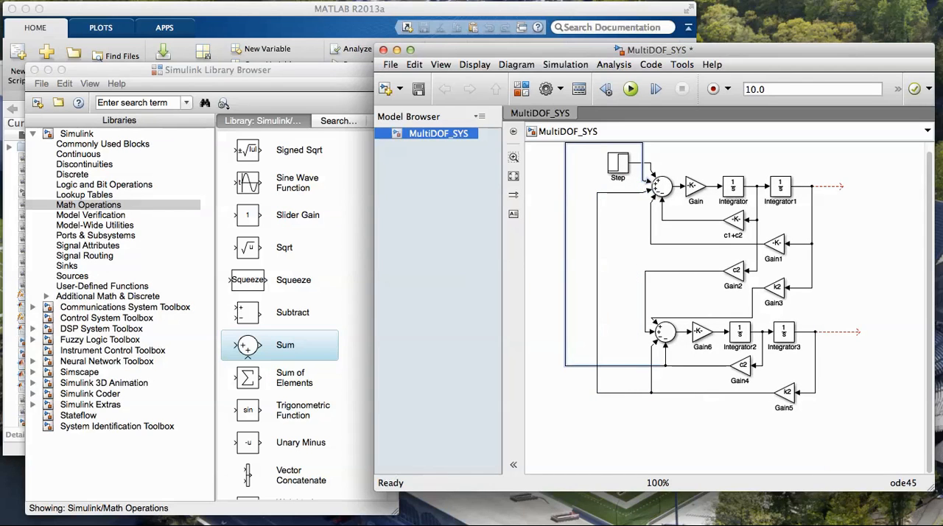
{"action": "left_click_drag", "start_coordinate": [634, 143], "coordinate": [634, 184]}
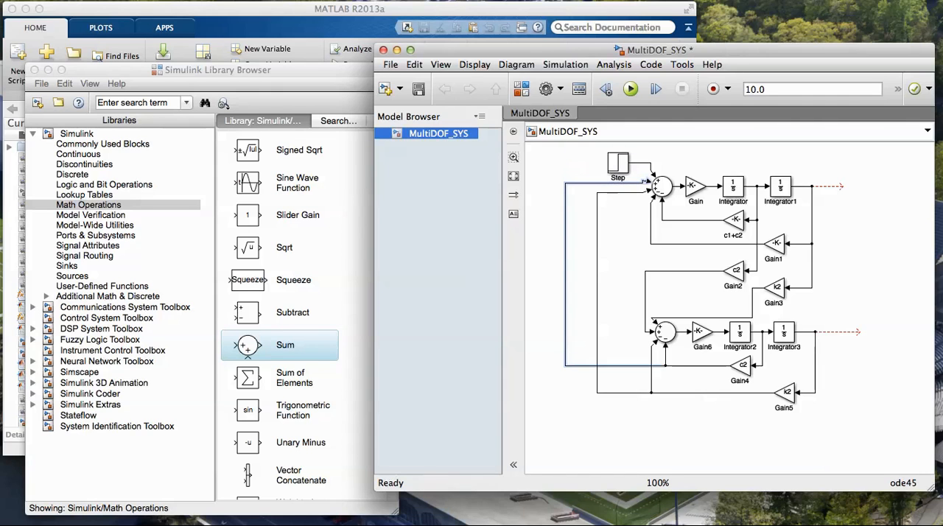
{"action": "left_click_drag", "start_coordinate": [618, 163], "coordinate": [598, 172]}
{"action": "left_click_drag", "start_coordinate": [606, 206], "coordinate": [606, 202]}
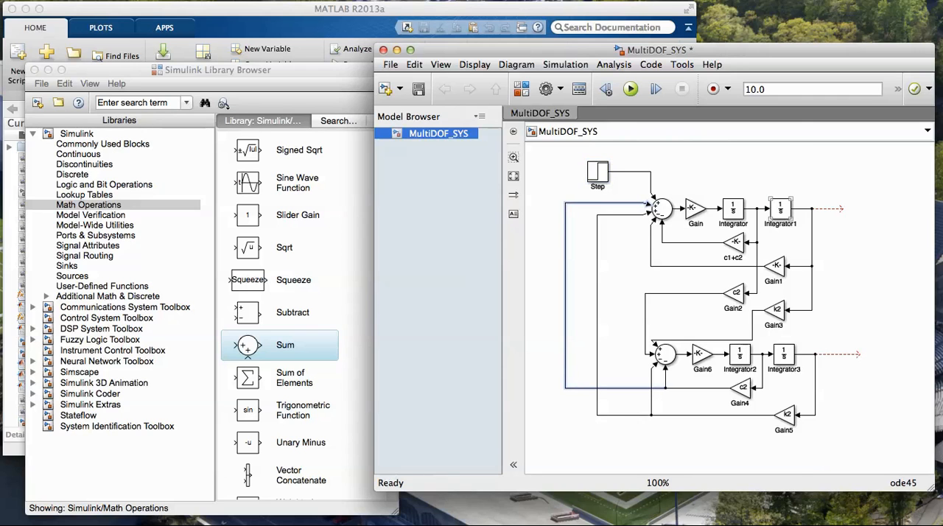
Set the initial condition of Integrator1 to 1
{"action": "double_click", "coordinate": [780, 209]}
{"action": "key", "text": "Tab"}
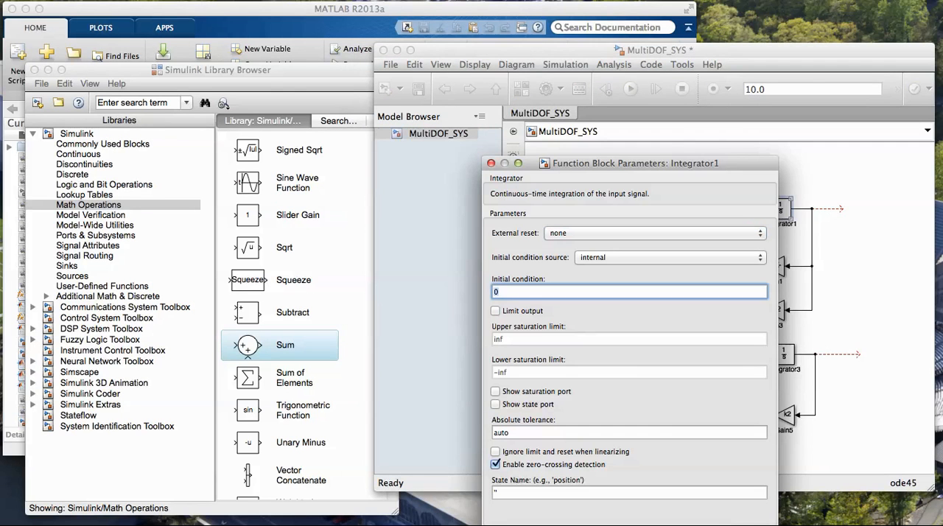
{"action": "type", "text": "1"}
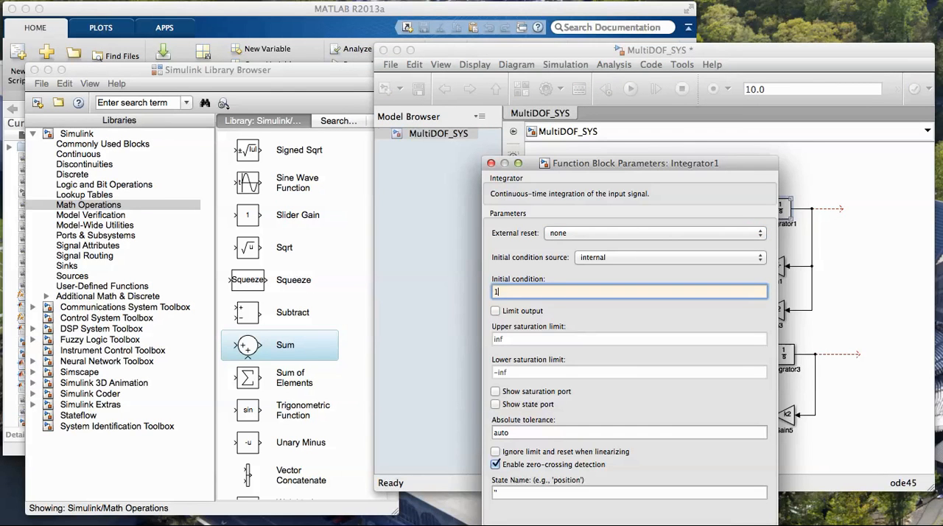
{"action": "key", "text": "Return"}
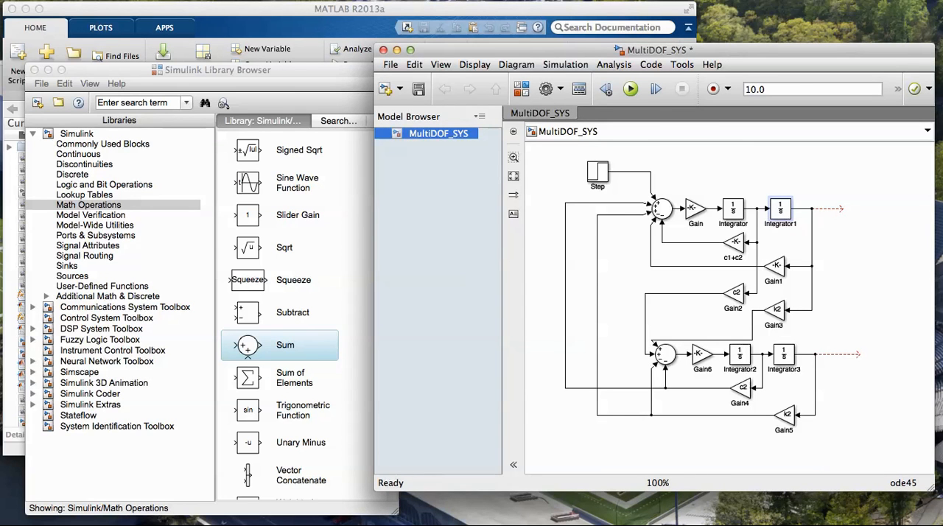
Switch to the MATLAB Command Window, clear it with clc, and define the damping variables c1=0 and c2=0
{"action": "key", "text": "super+grave"}
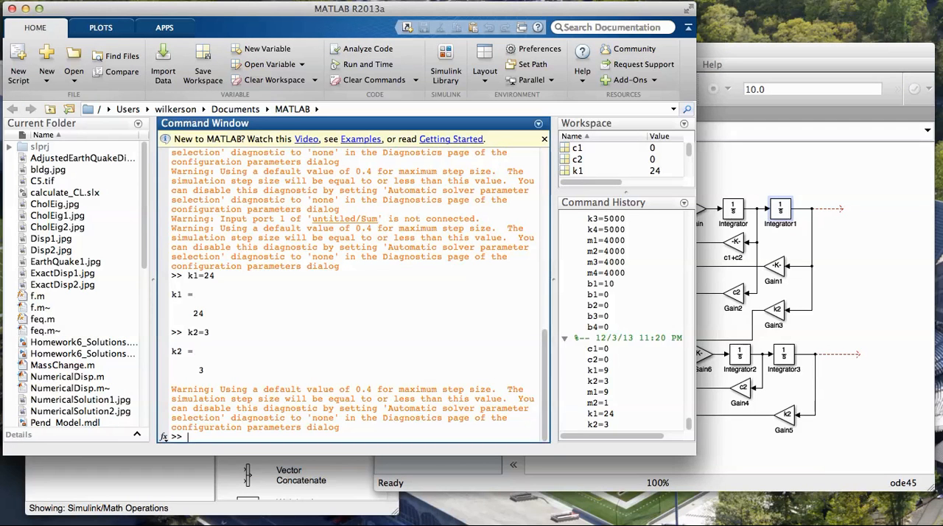
{"action": "type", "text": "clc"}
{"action": "key", "text": "Return"}
{"action": "type", "text": "c1="}
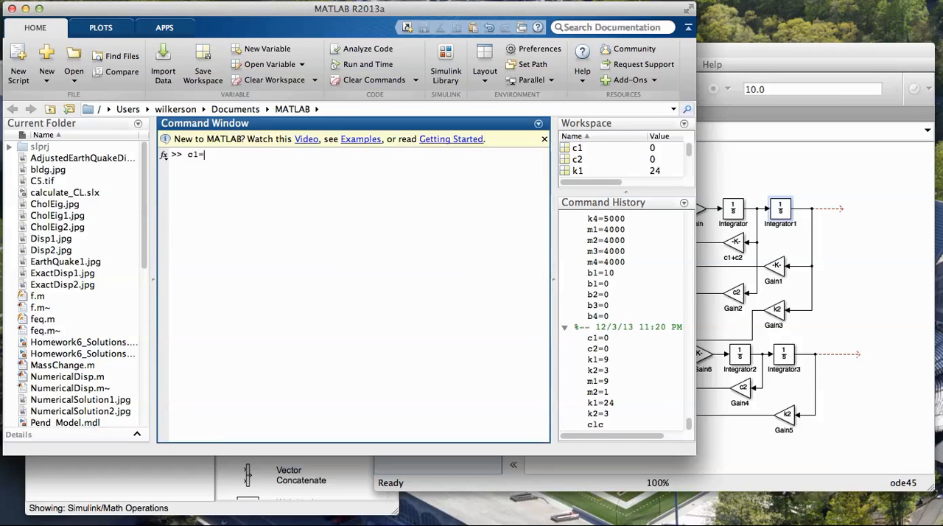
{"action": "type", "text": "0"}
{"action": "key", "text": "Return"}
{"action": "type", "text": "c2=0"}
{"action": "key", "text": "Return"}
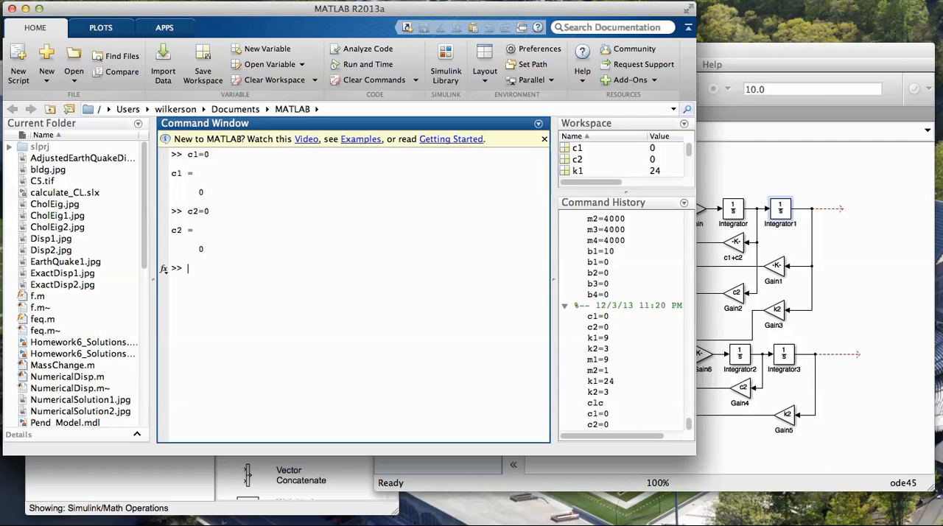
Define the stiffness variables k1=24 and k2=3 in the workspace
{"action": "type", "text": "k1=24"}
{"action": "key", "text": "Return"}
{"action": "type", "text": "k2=3"}
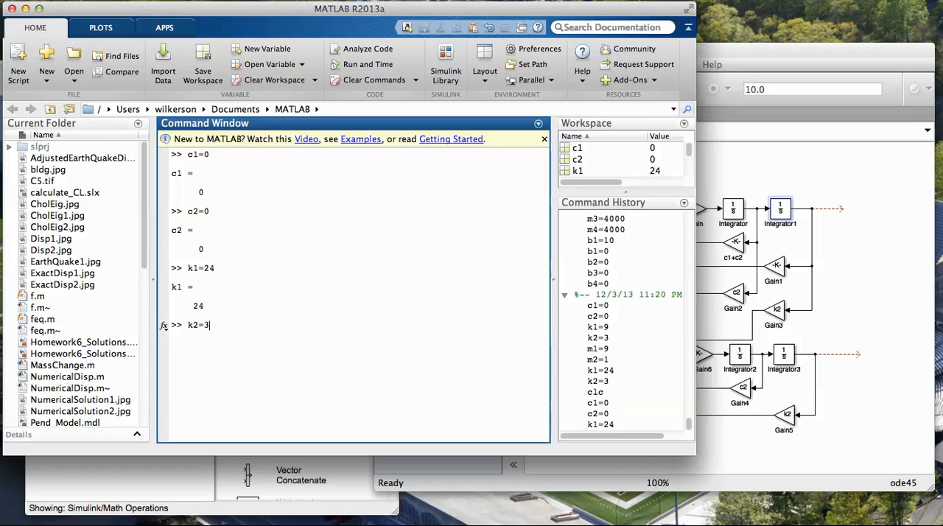
{"action": "key", "text": "Return"}
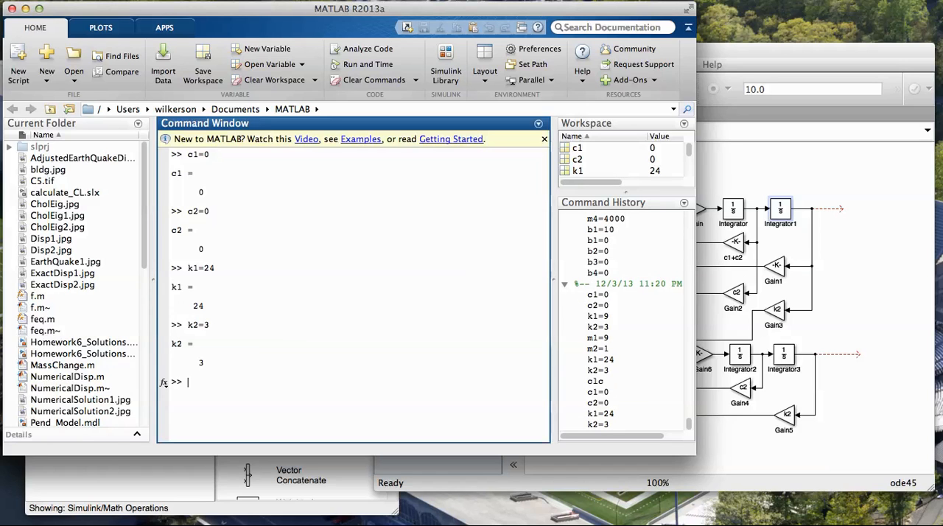
Define the mass variables m1=9 and m2=1 in the workspace
{"action": "type", "text": "m1=9"}
{"action": "key", "text": "Return"}
{"action": "type", "text": "m2"}
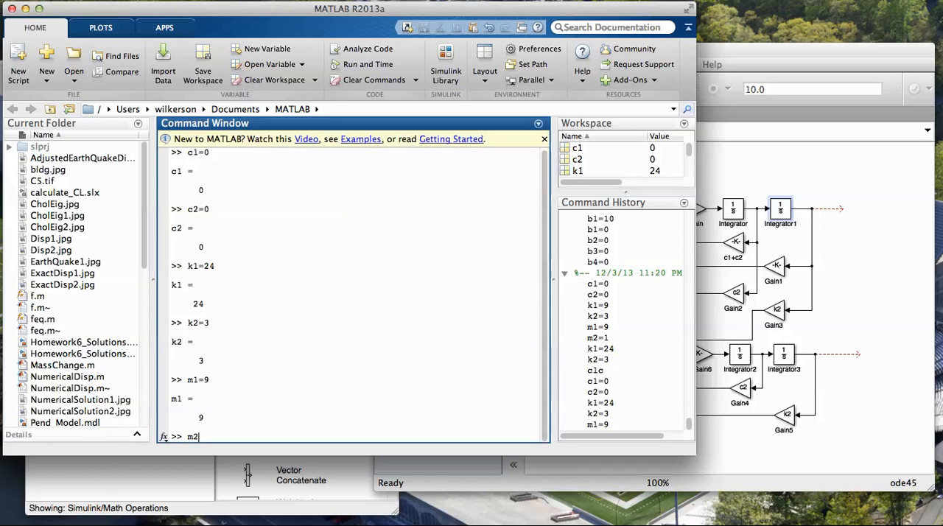
{"action": "type", "text": "=1"}
{"action": "key", "text": "Return"}
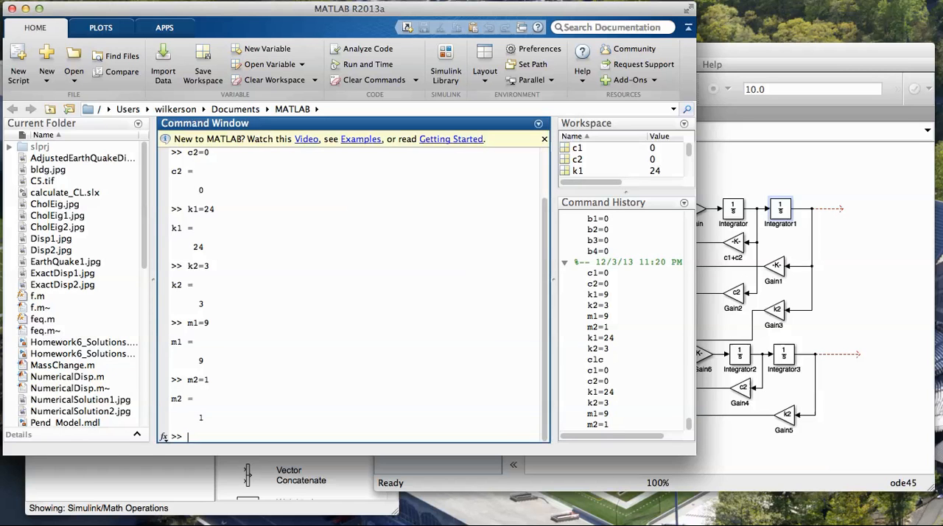
Add a Scope block from the Sinks library to MultiDOF_SYS, beyond the open output lines of Integrator1 and Integrator3
{"action": "key", "text": "super+grave"}
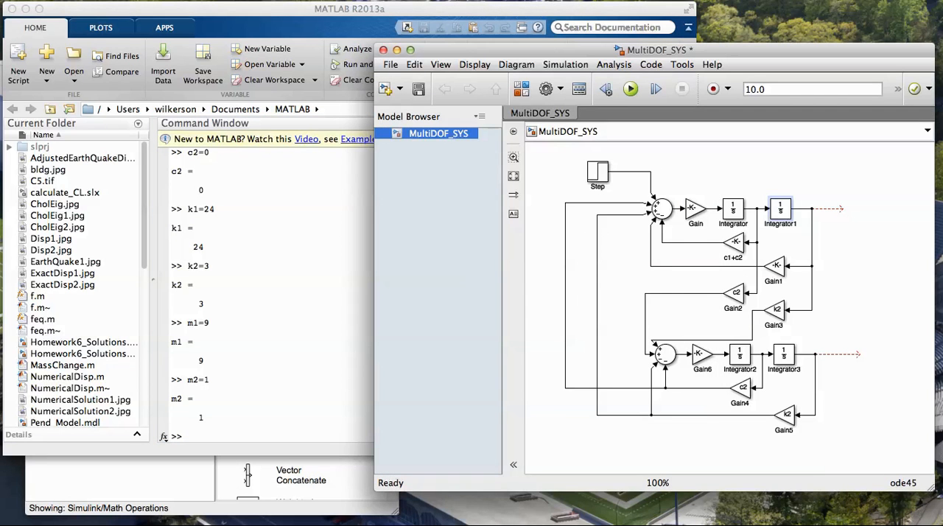
{"action": "key", "text": "super+grave"}
{"action": "left_click", "coordinate": [72, 276]}
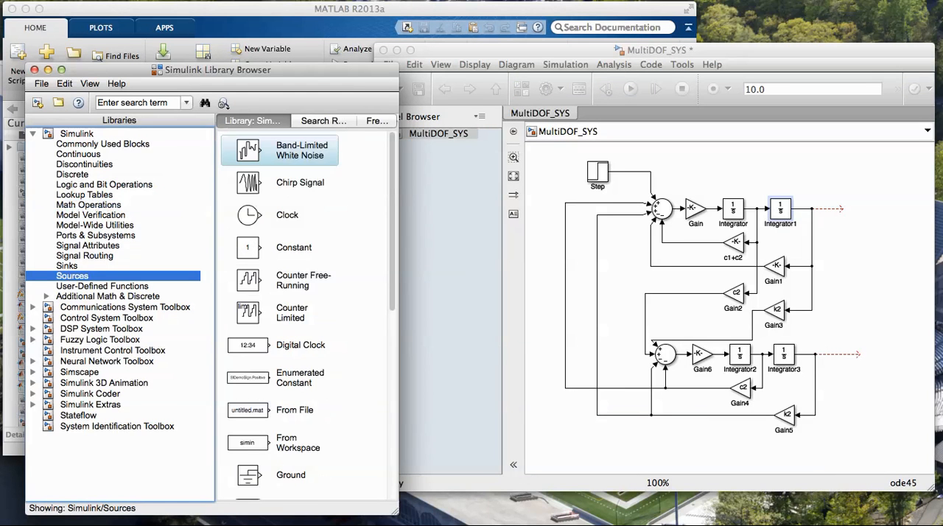
{"action": "scroll", "coordinate": [306, 317], "scroll_direction": "down", "scroll_amount": 5}
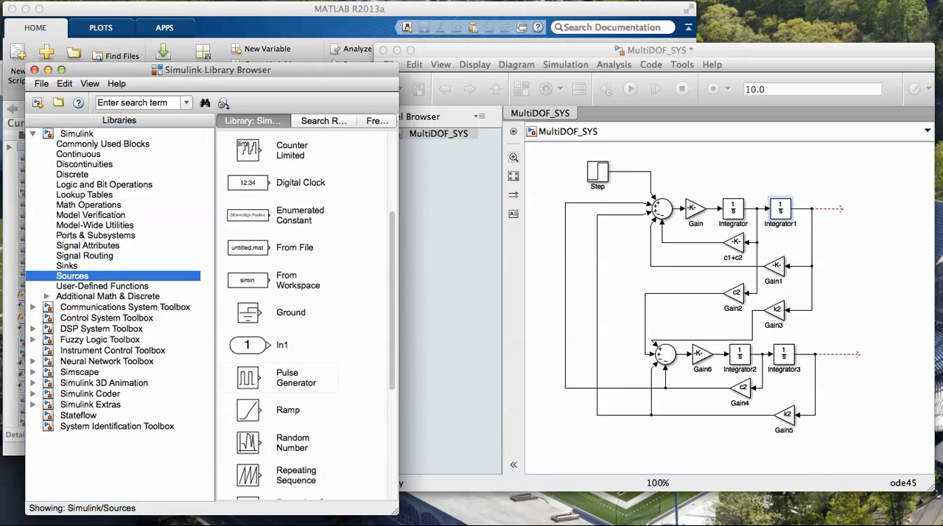
{"action": "scroll", "coordinate": [306, 317], "scroll_direction": "down", "scroll_amount": 5}
{"action": "left_click", "coordinate": [67, 266]}
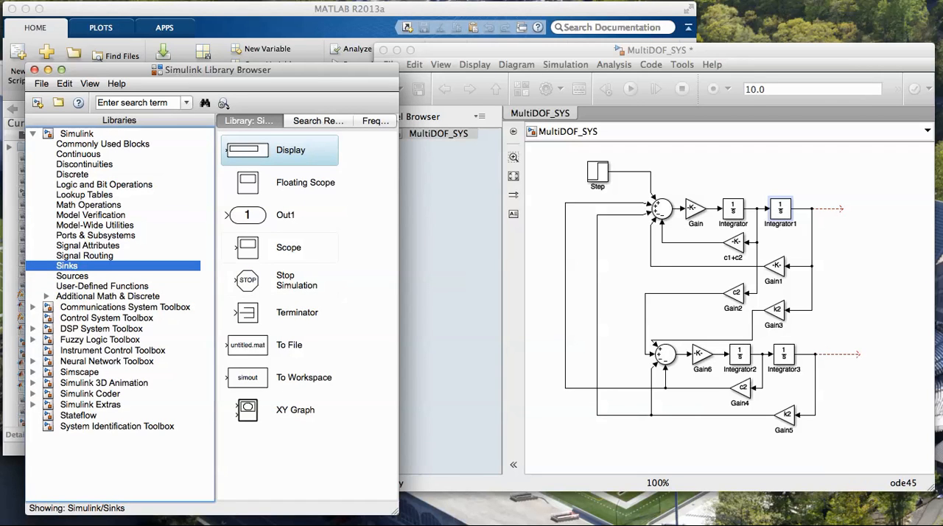
{"action": "left_click", "coordinate": [249, 247]}
{"action": "left_click_drag", "start_coordinate": [248, 248], "coordinate": [882, 274]}
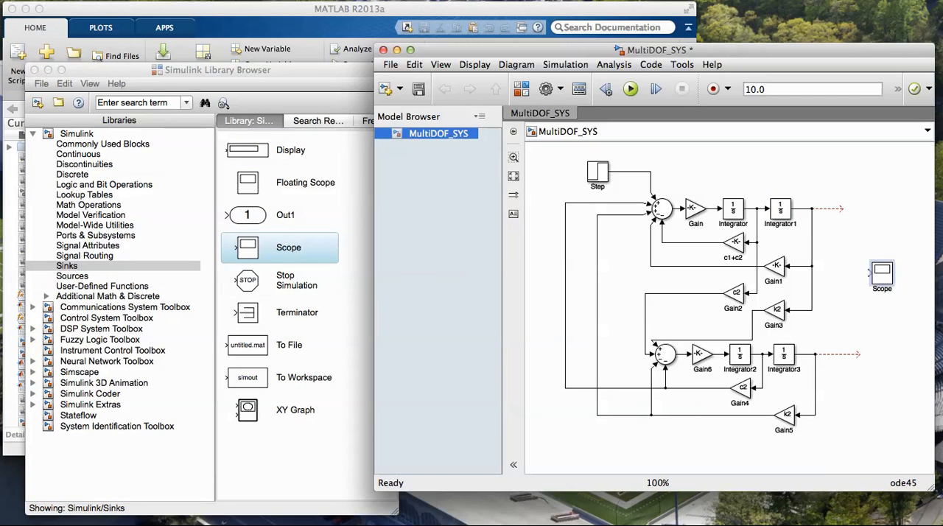
{"action": "left_click", "coordinate": [85, 256]}
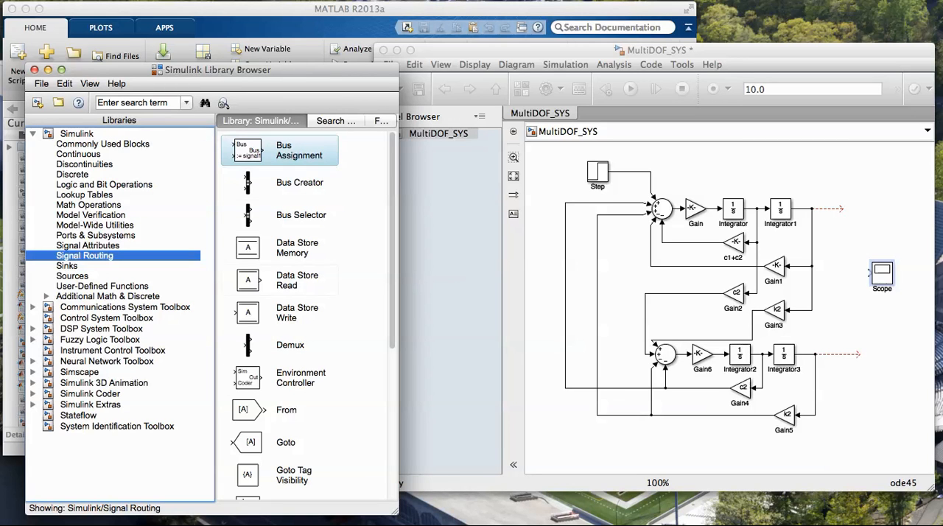
Open the Scope block and set its number of axes to 2
{"action": "left_click", "coordinate": [882, 274]}
{"action": "double_click", "coordinate": [882, 273]}
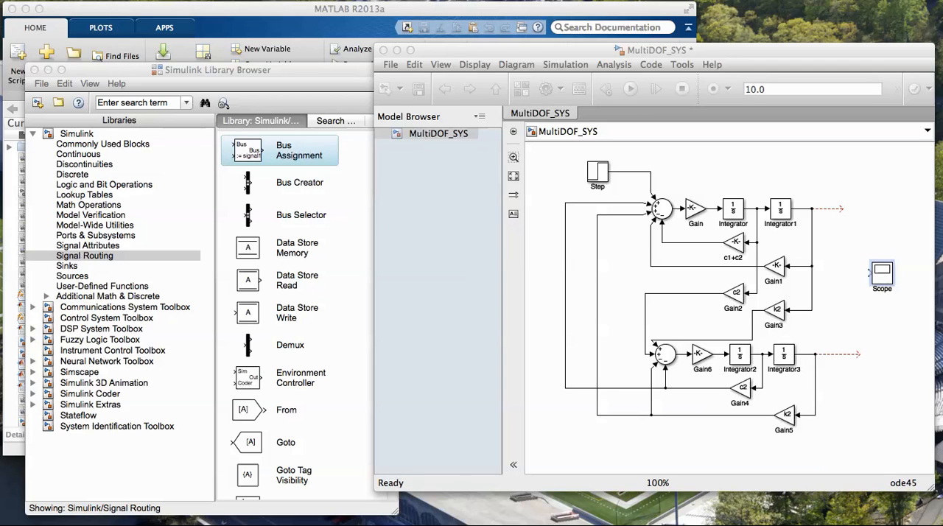
{"action": "left_click_drag", "start_coordinate": [942, 243], "coordinate": [210, 237]}
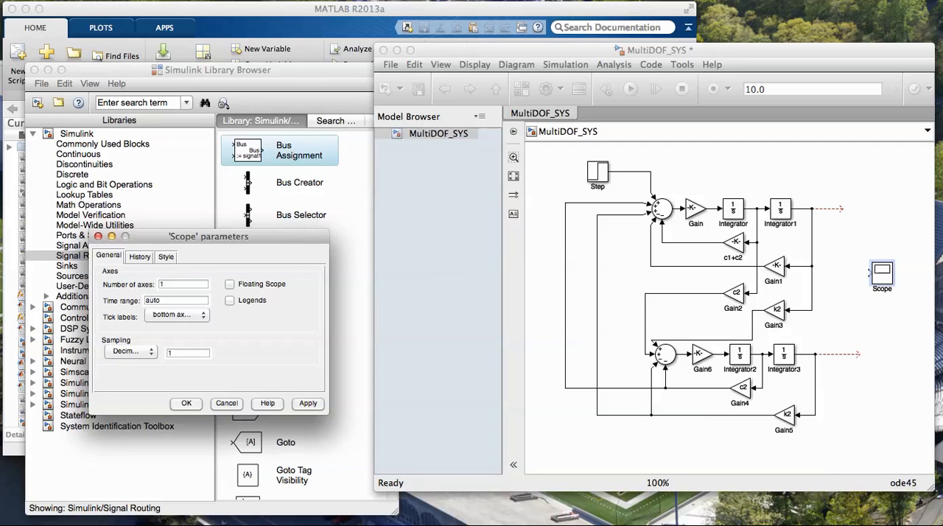
{"action": "left_click_drag", "start_coordinate": [942, 354], "coordinate": [529, 147]}
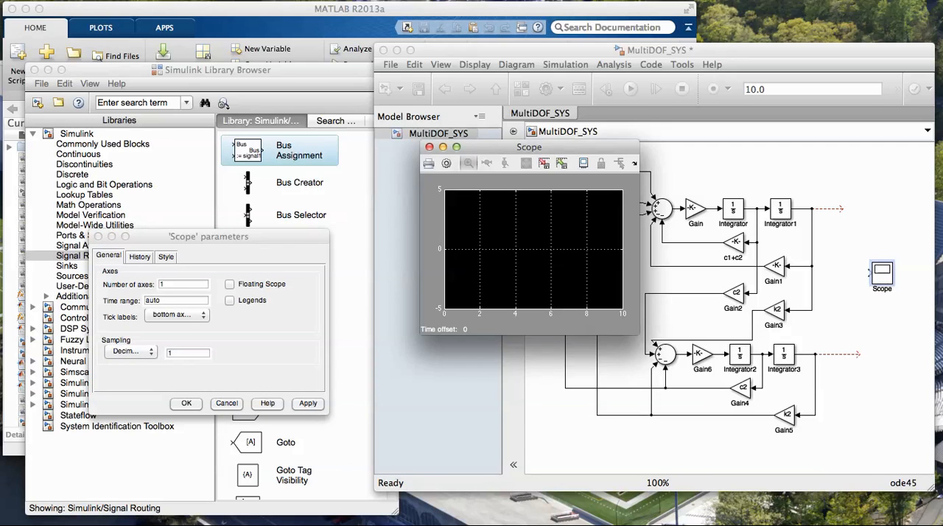
{"action": "double_click", "coordinate": [168, 284]}
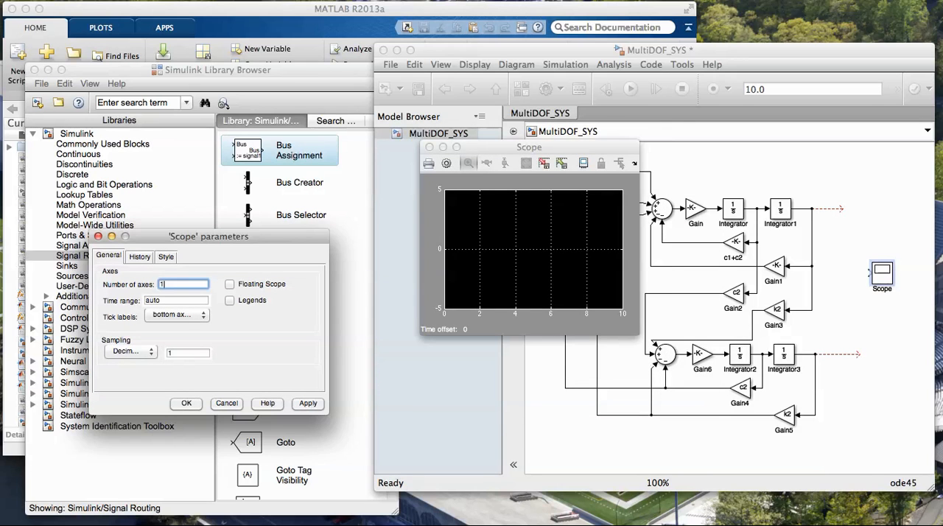
{"action": "key", "text": "BackSpace"}
{"action": "type", "text": "2"}
{"action": "left_click", "coordinate": [186, 404]}
Widen and heighten the Scope window and place it beside the model diagram so the blocks stay uncovered
{"action": "left_click_drag", "start_coordinate": [530, 148], "coordinate": [250, 298]}
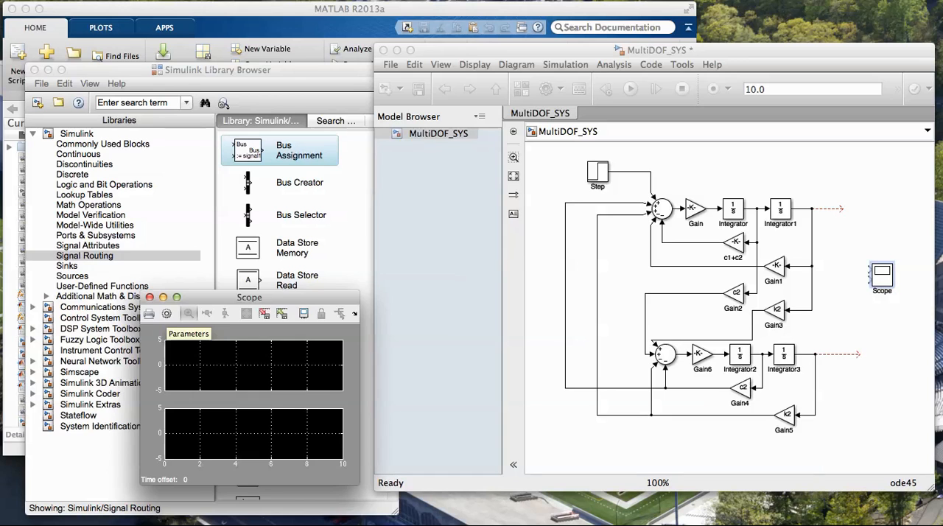
{"action": "left_click", "coordinate": [166, 314]}
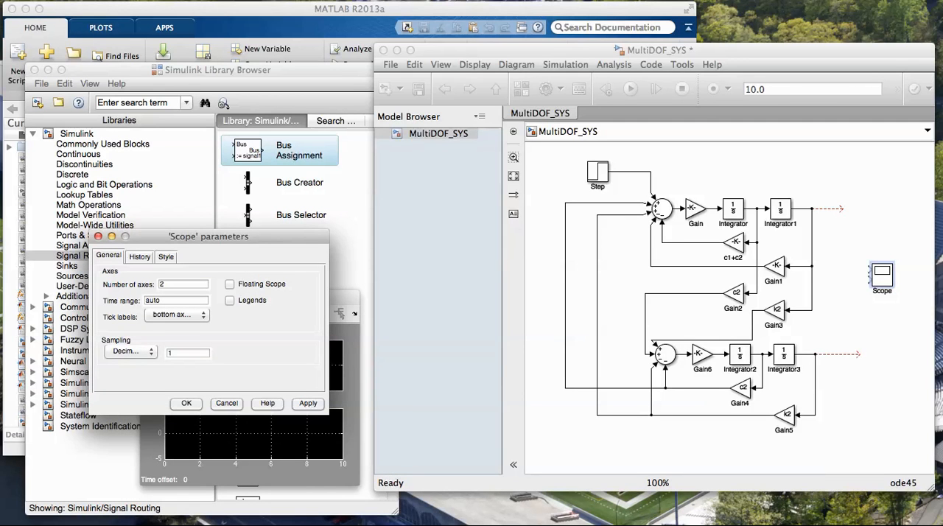
{"action": "left_click", "coordinate": [186, 404]}
{"action": "left_click_drag", "start_coordinate": [249, 297], "coordinate": [239, 303]}
{"action": "left_click_drag", "start_coordinate": [349, 491], "coordinate": [523, 491]}
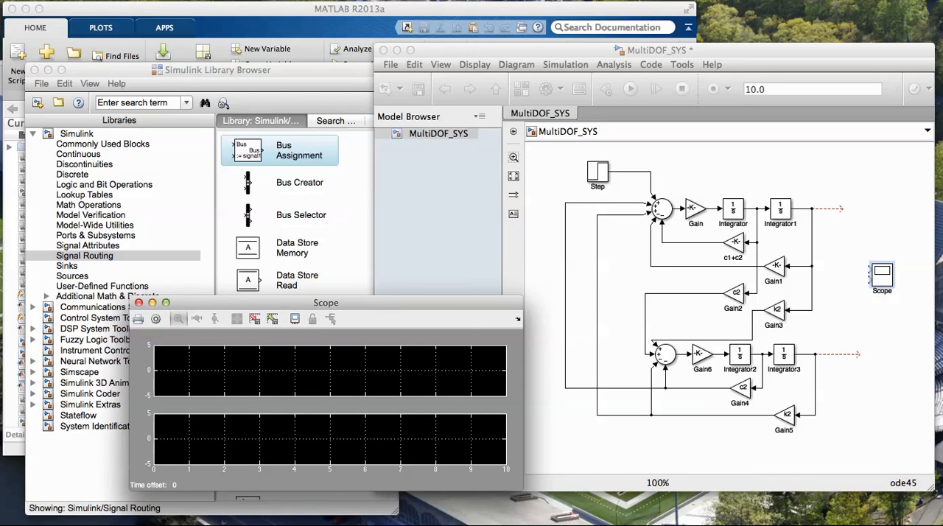
{"action": "left_click_drag", "start_coordinate": [412, 296], "coordinate": [413, 247]}
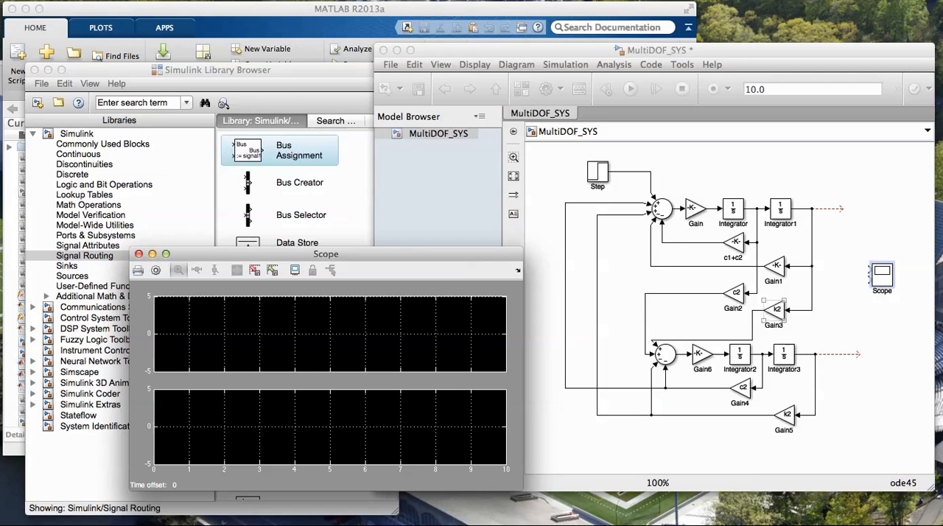
{"action": "left_click", "coordinate": [531, 50]}
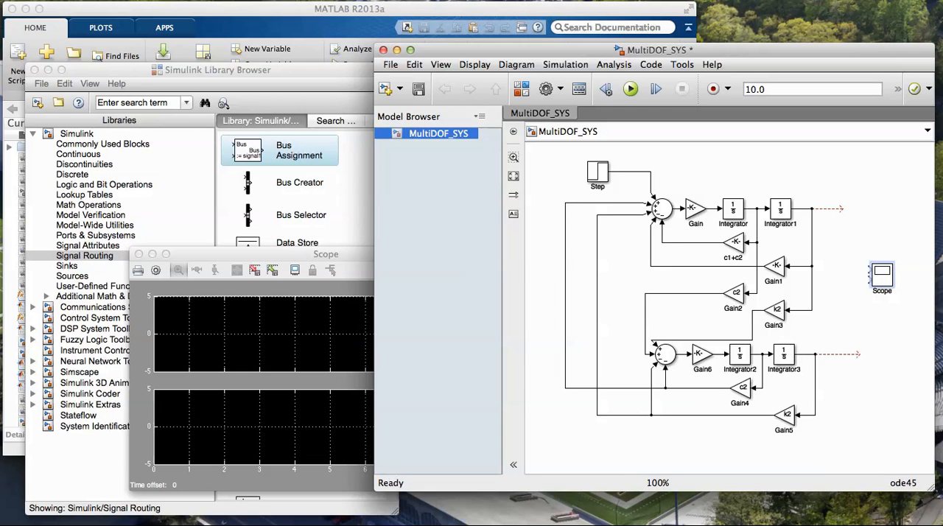
{"action": "left_click_drag", "start_coordinate": [326, 254], "coordinate": [219, 237]}
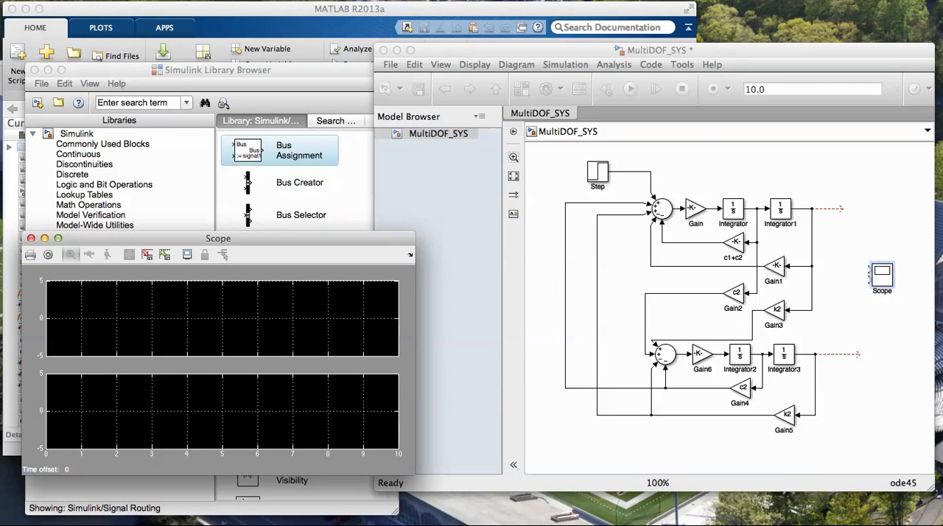
Connect Integrator1's output to the Scope's first input and Integrator3's to its second, rerouting the Integrator3 line clear of the k2 feedback line
{"action": "left_click_drag", "start_coordinate": [859, 355], "coordinate": [870, 279]}
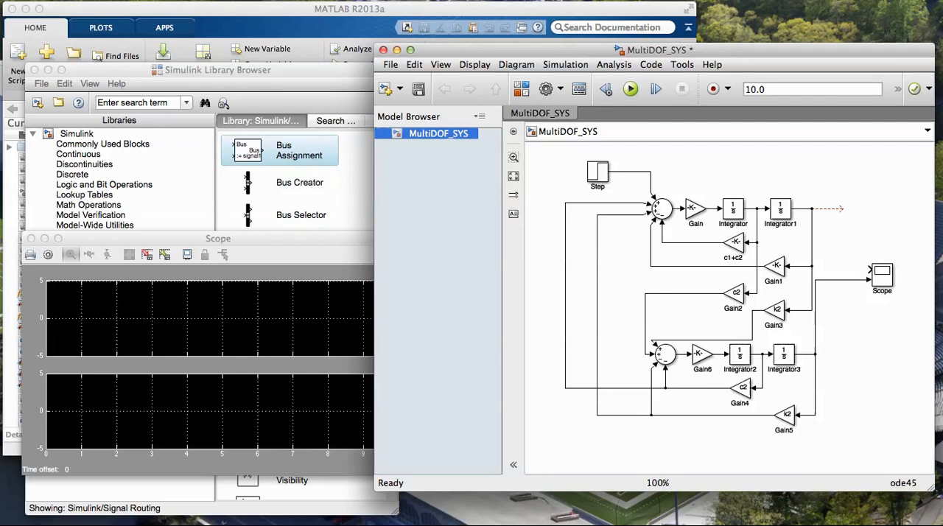
{"action": "left_click_drag", "start_coordinate": [843, 209], "coordinate": [869, 270]}
{"action": "left_click_drag", "start_coordinate": [815, 317], "coordinate": [834, 317]}
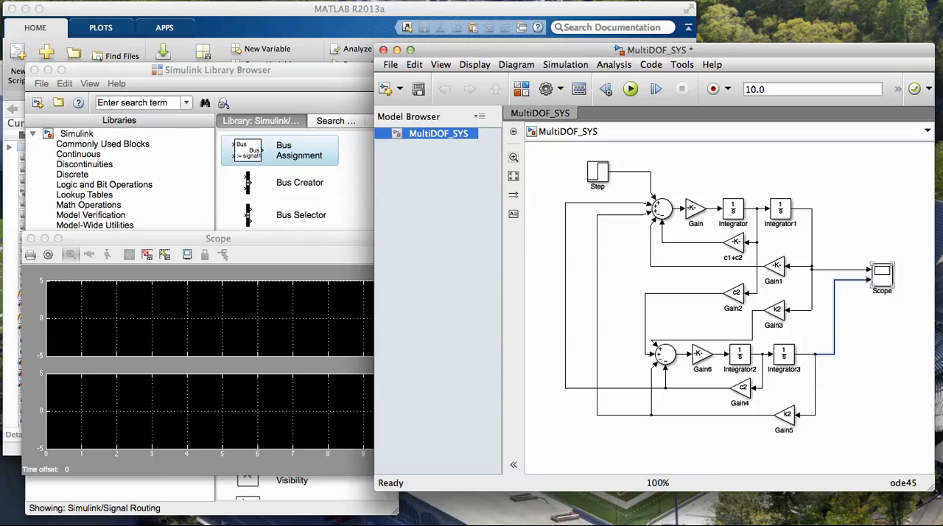
Run the simulation and autoscale both Scope plots
{"action": "left_click", "coordinate": [631, 88]}
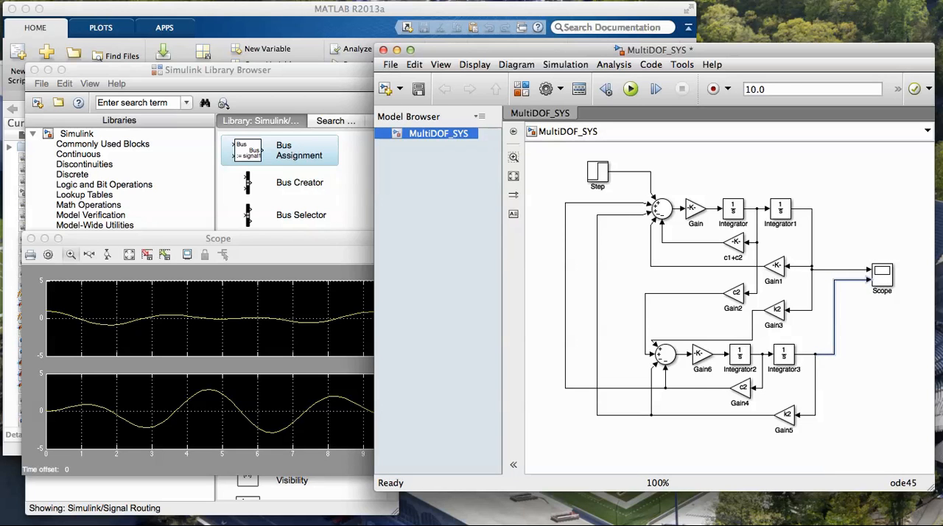
{"action": "left_click", "coordinate": [129, 254]}
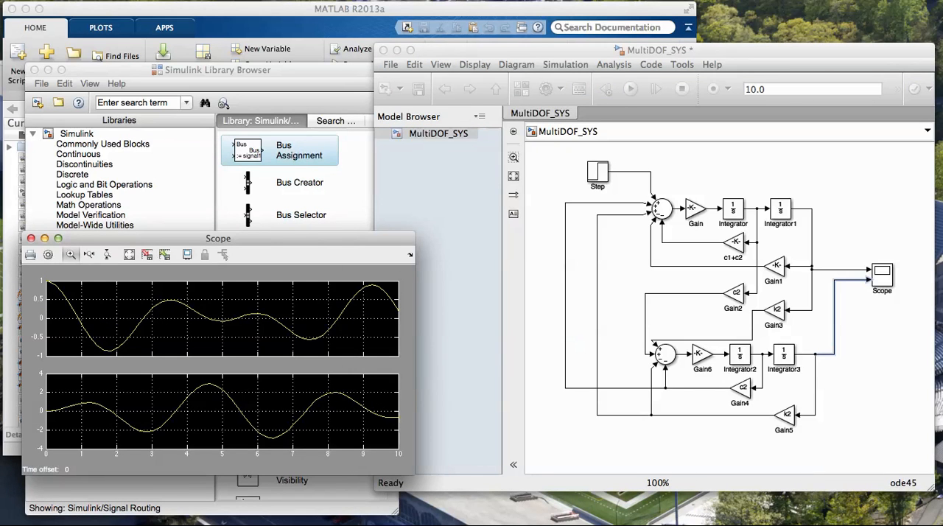
Set the simulation stop time to 20 and run the model again
{"action": "left_click", "coordinate": [759, 89]}
{"action": "left_click", "coordinate": [759, 90]}
{"action": "left_click_drag", "start_coordinate": [745, 89], "coordinate": [766, 89]}
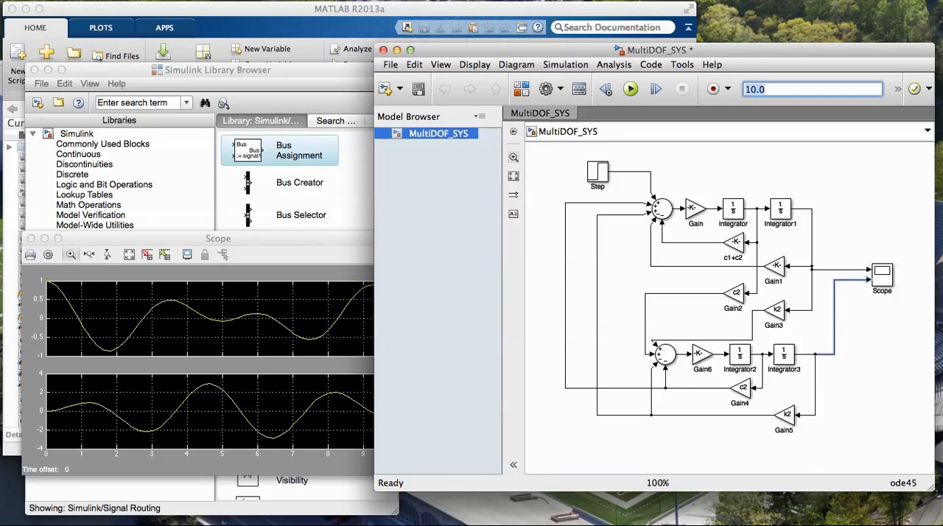
{"action": "type", "text": "20"}
{"action": "left_click", "coordinate": [631, 89]}
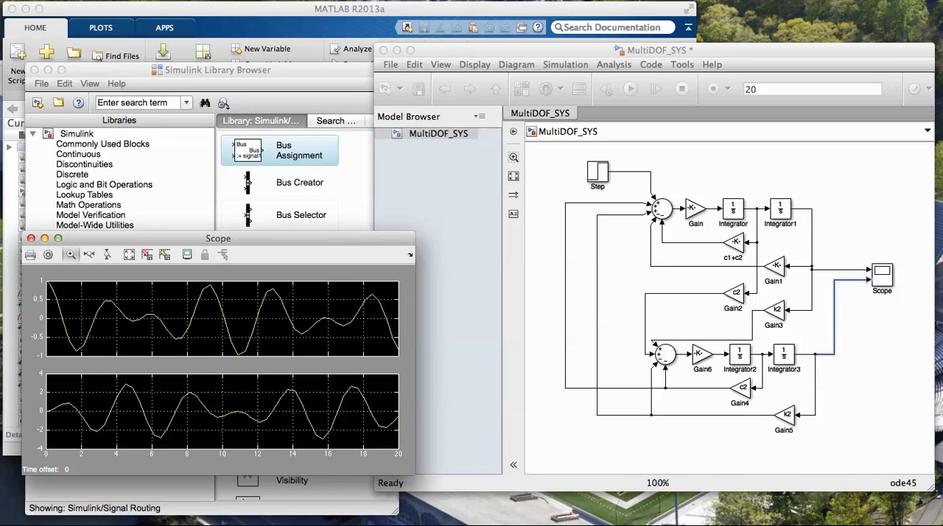
Enlarge the Scope window vertically, deselect the signal line in the model, and bring the Scope plots to the front
{"action": "left_click_drag", "start_coordinate": [177, 233], "coordinate": [177, 106]}
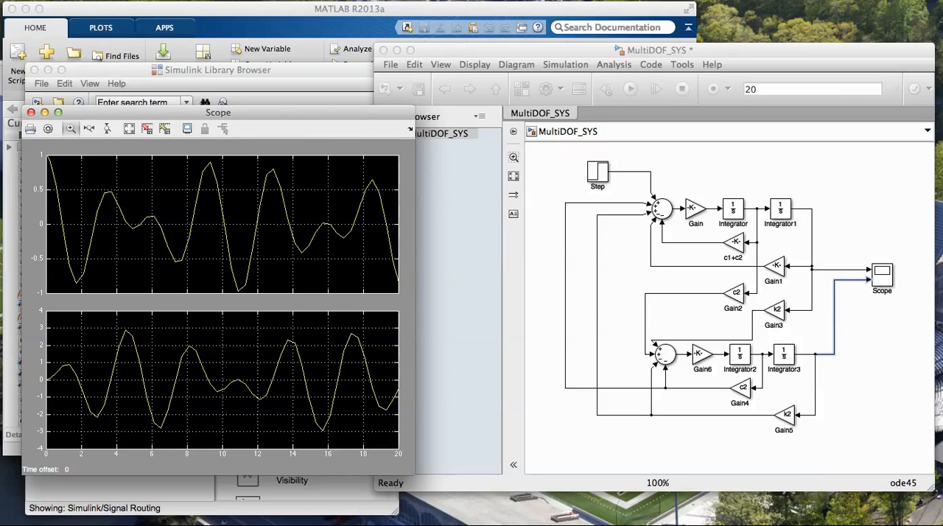
{"action": "left_click", "coordinate": [693, 317]}
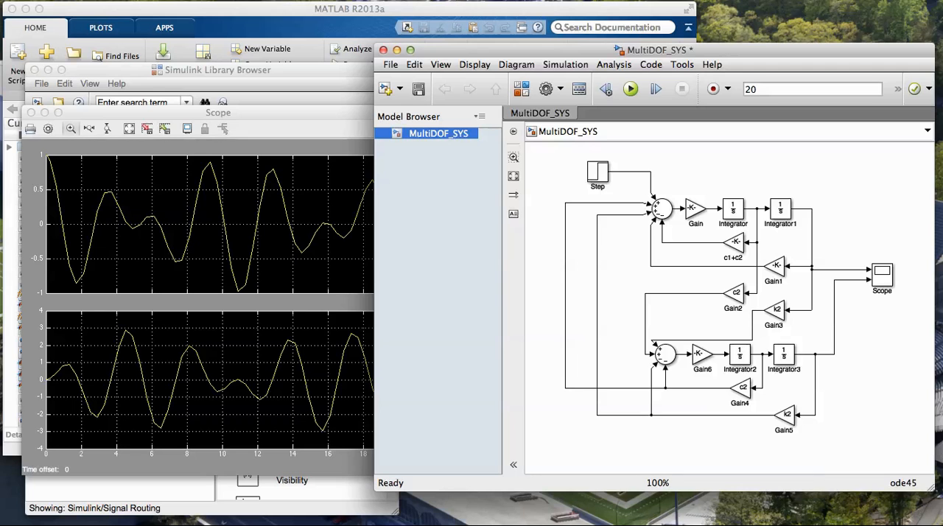
{"action": "left_click", "coordinate": [218, 112]}
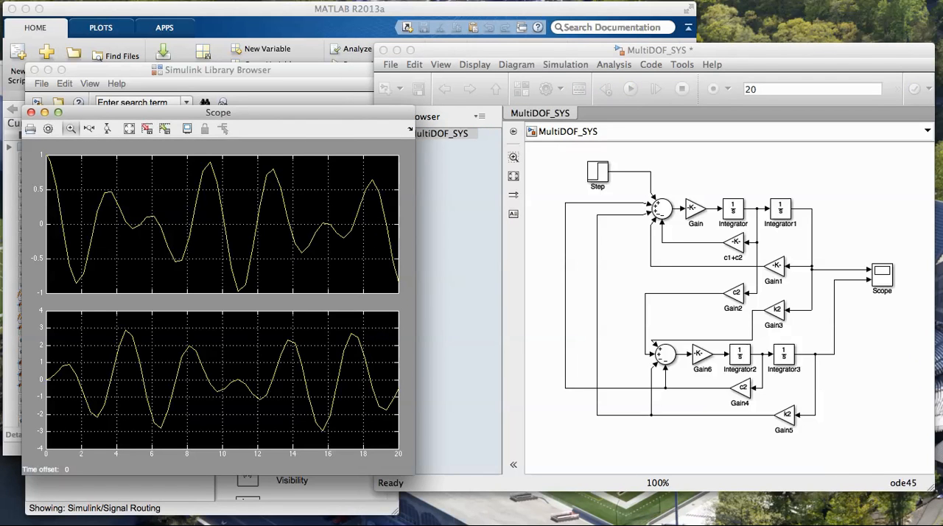